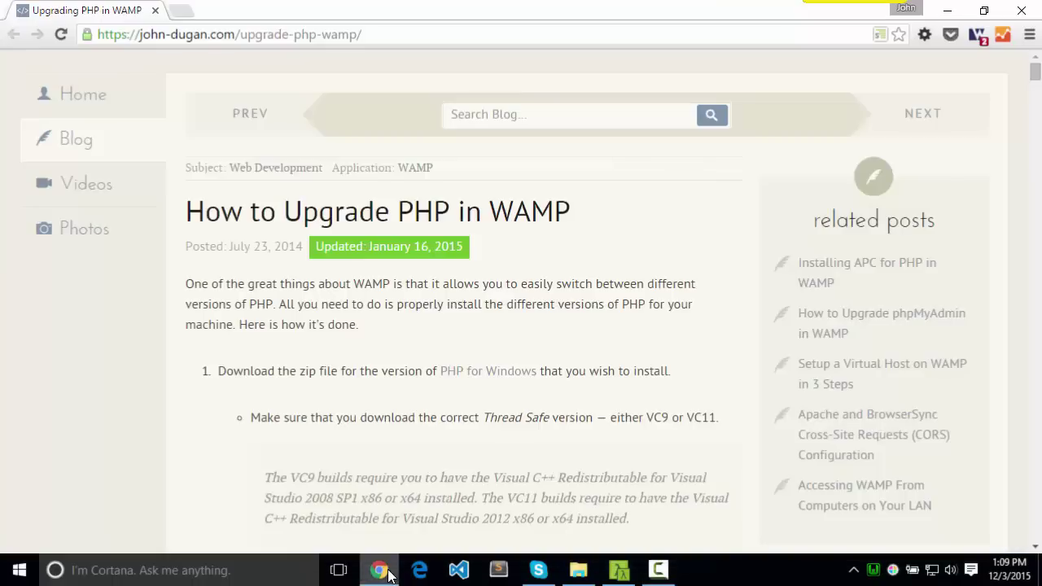
Skim the "How to Upgrade PHP in WAMP" article down to the configuration file steps and return to its beginning
{"action": "scroll", "coordinate": [375, 245], "scroll_direction": "down", "scroll_amount": 2}
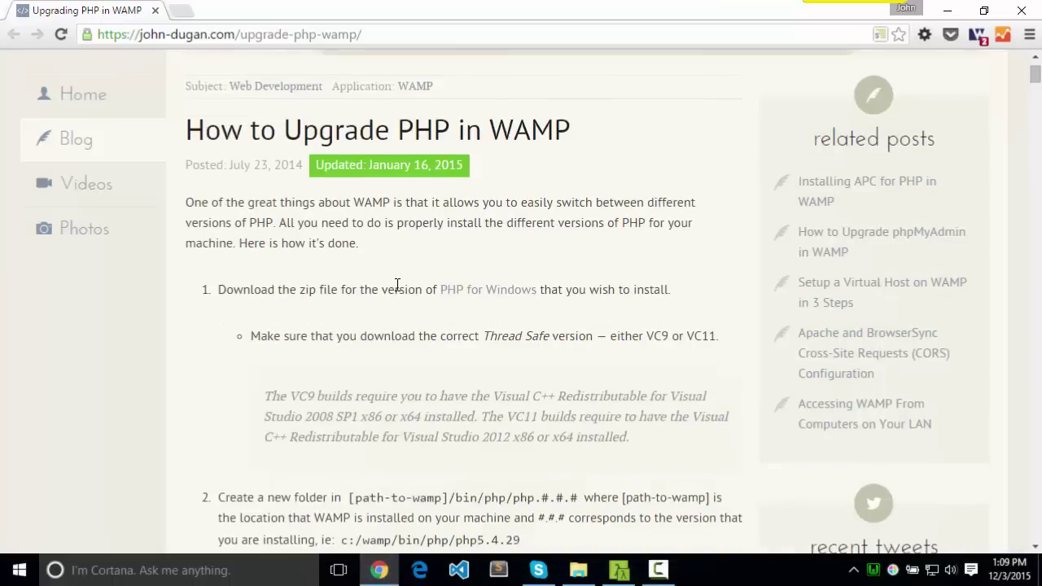
{"action": "scroll", "coordinate": [400, 282], "scroll_direction": "up", "scroll_amount": 2}
{"action": "scroll", "coordinate": [400, 285], "scroll_direction": "down", "scroll_amount": 1}
{"action": "scroll", "coordinate": [401, 285], "scroll_direction": "down", "scroll_amount": 10}
{"action": "scroll", "coordinate": [401, 287], "scroll_direction": "down", "scroll_amount": 15}
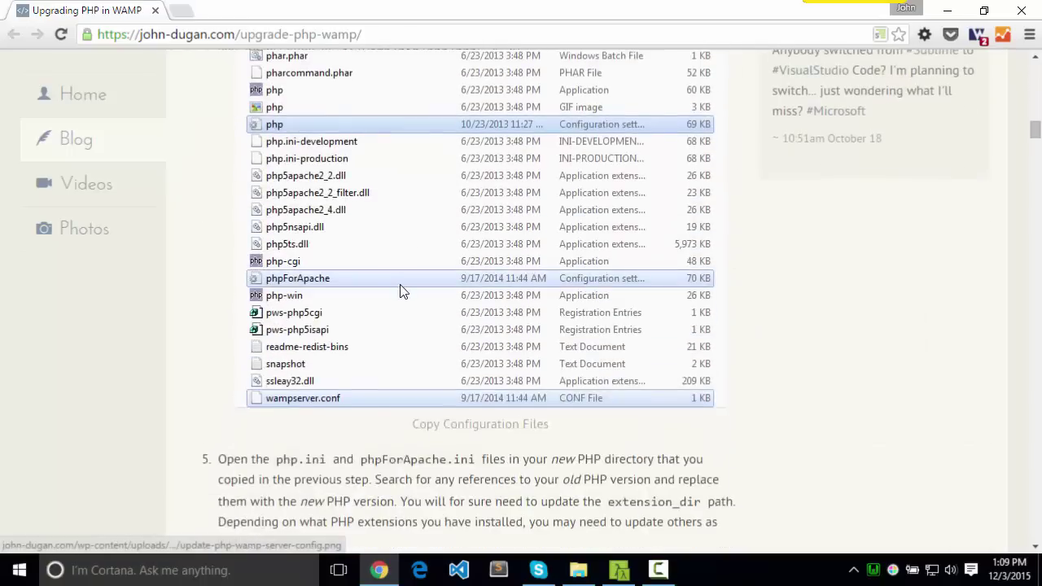
{"action": "scroll", "coordinate": [403, 291], "scroll_direction": "up", "scroll_amount": 20}
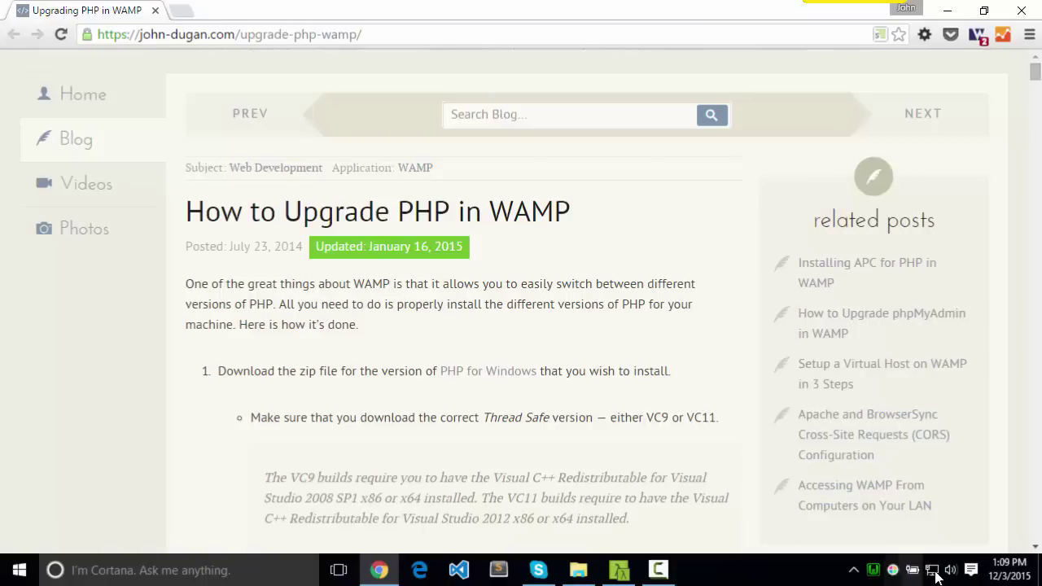
Check which PHP versions are installed in WampServer, and minimize the browser window
{"action": "left_click", "coordinate": [873, 569]}
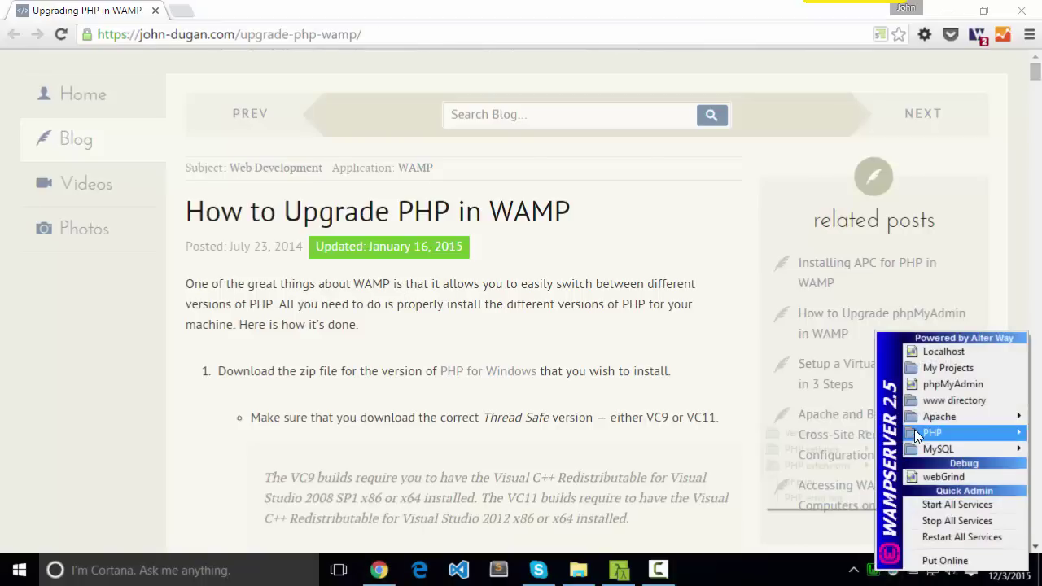
{"action": "mouse_move", "coordinate": [914, 429]}
{"action": "mouse_move", "coordinate": [850, 452]}
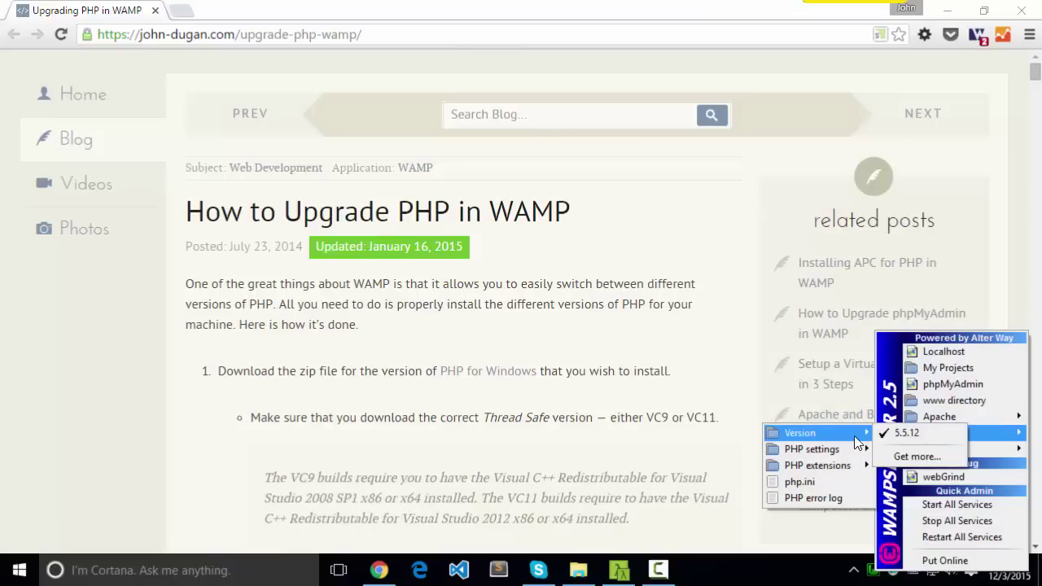
{"action": "mouse_move", "coordinate": [978, 415]}
{"action": "mouse_move", "coordinate": [837, 417]}
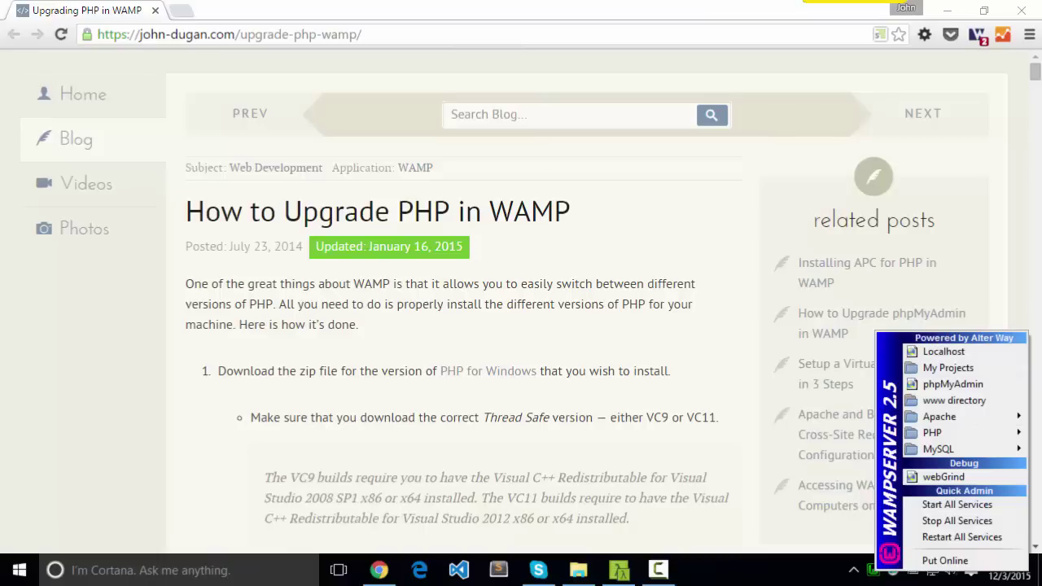
{"action": "left_click", "coordinate": [579, 569]}
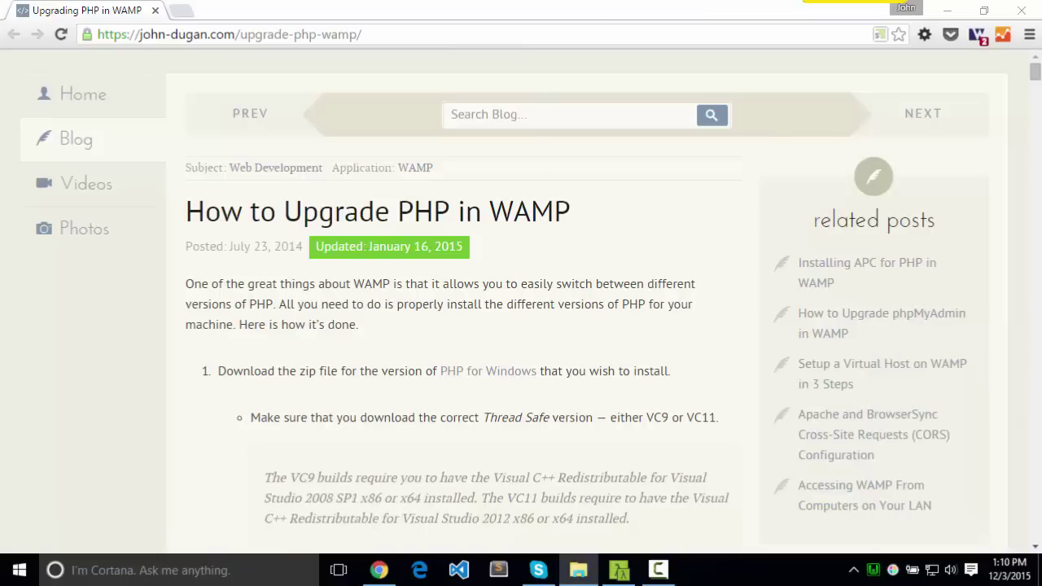
{"action": "left_click", "coordinate": [948, 12]}
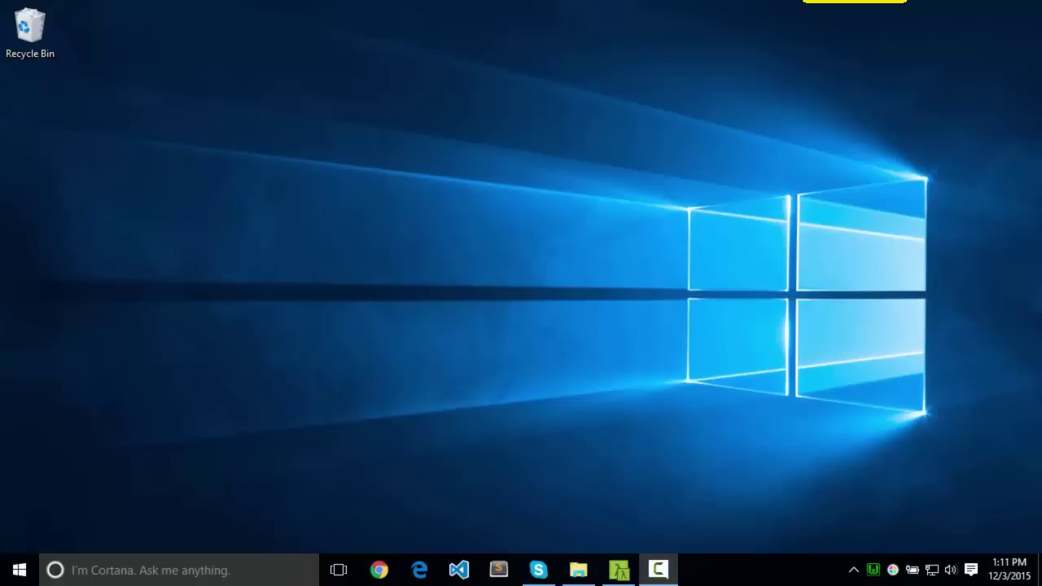
Switch to Chrome, search the web for "php for windows" and open the windows.php.net site
{"action": "left_click", "coordinate": [382, 567]}
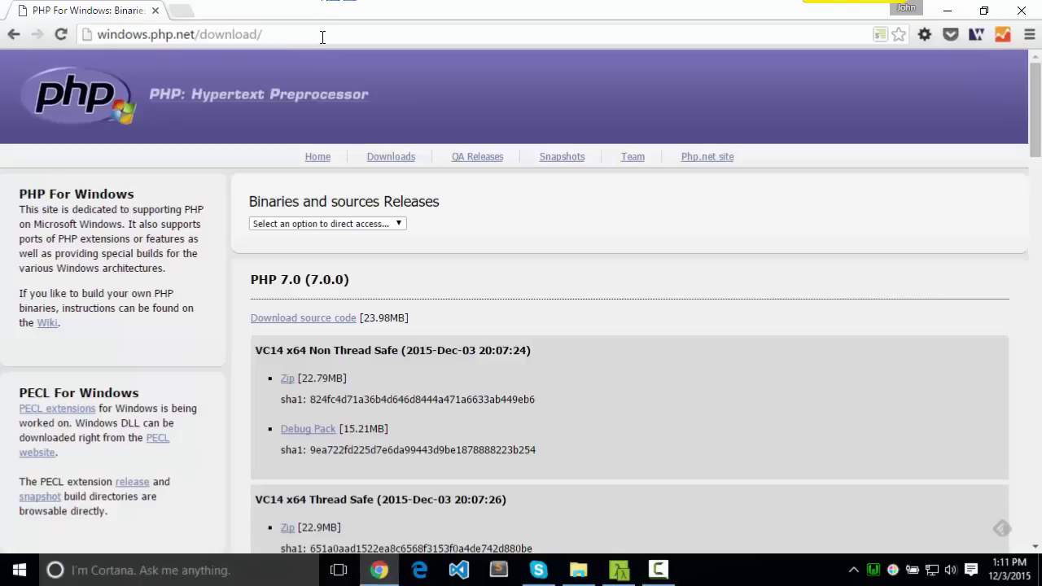
{"action": "left_click", "coordinate": [323, 37]}
{"action": "left_click", "coordinate": [675, 305]}
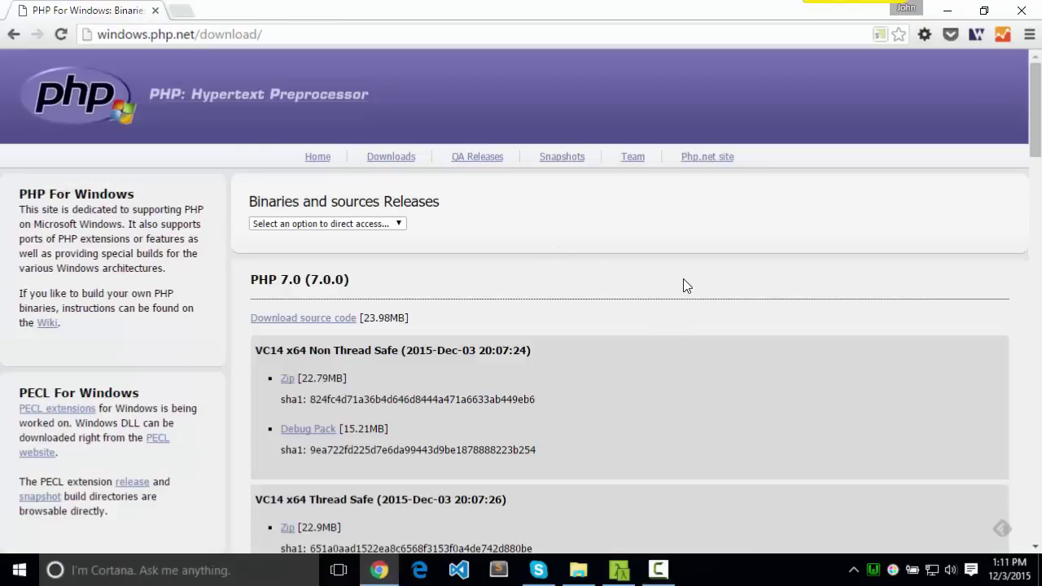
{"action": "left_click", "coordinate": [267, 34]}
{"action": "type", "text": "php for windows"}
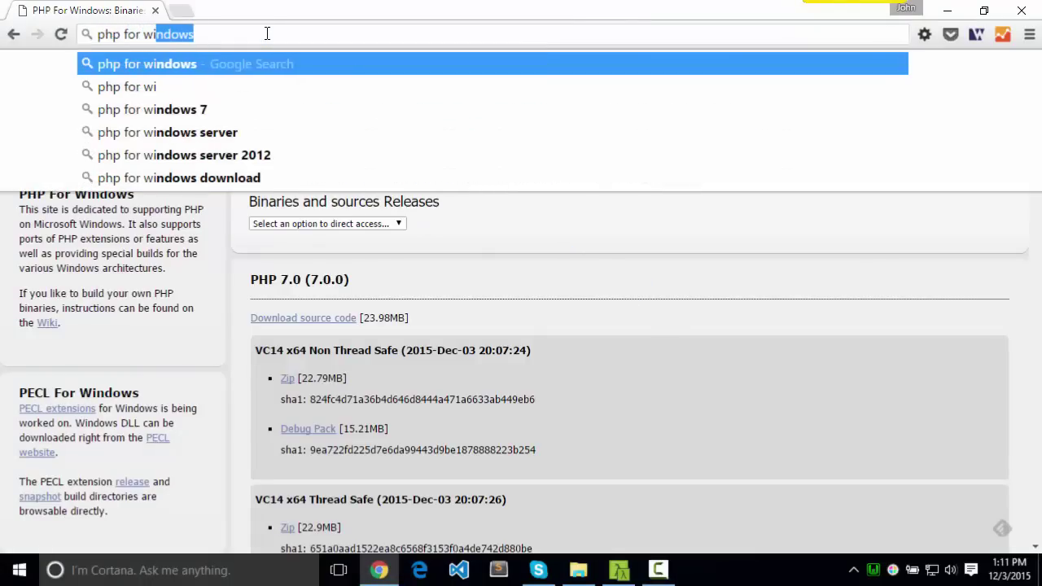
{"action": "key", "text": "Return"}
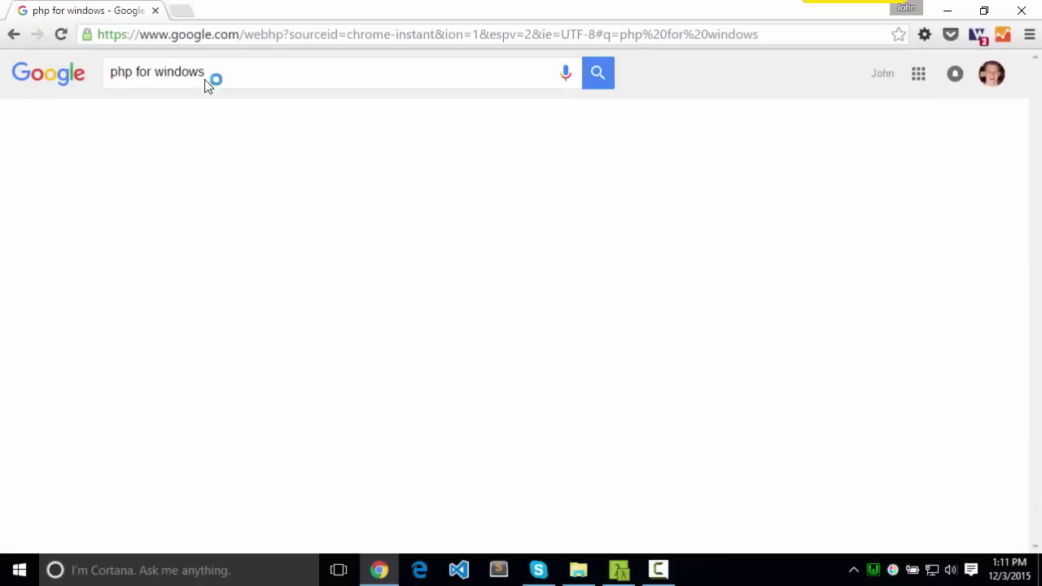
{"action": "left_click", "coordinate": [226, 199]}
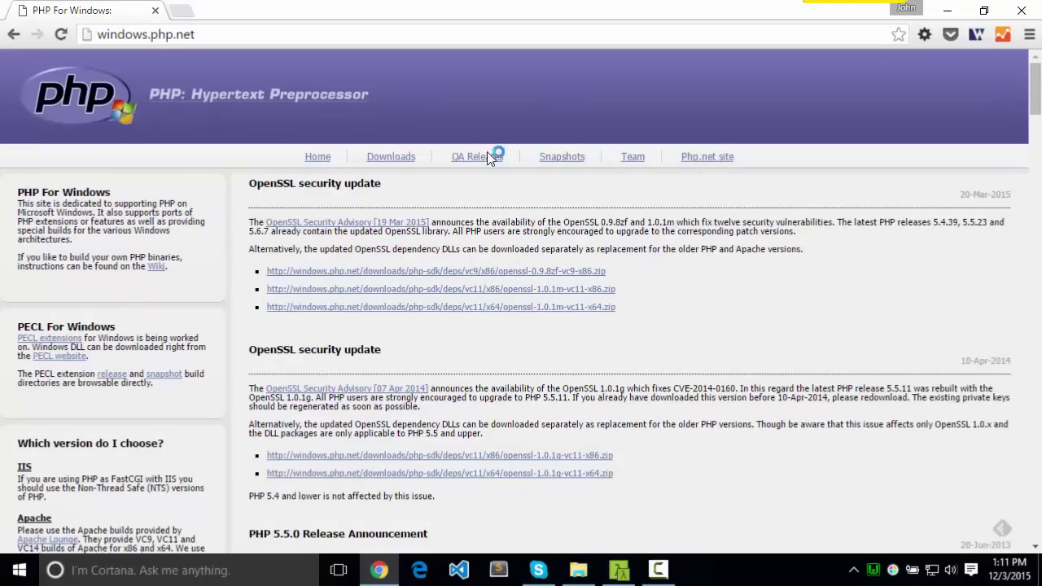
Open the PHP for Windows downloads page and look through the builds down to the PHP 5.4 (5.4.45) section
{"action": "left_click", "coordinate": [389, 158]}
{"action": "scroll", "coordinate": [627, 354], "scroll_direction": "down", "scroll_amount": 5}
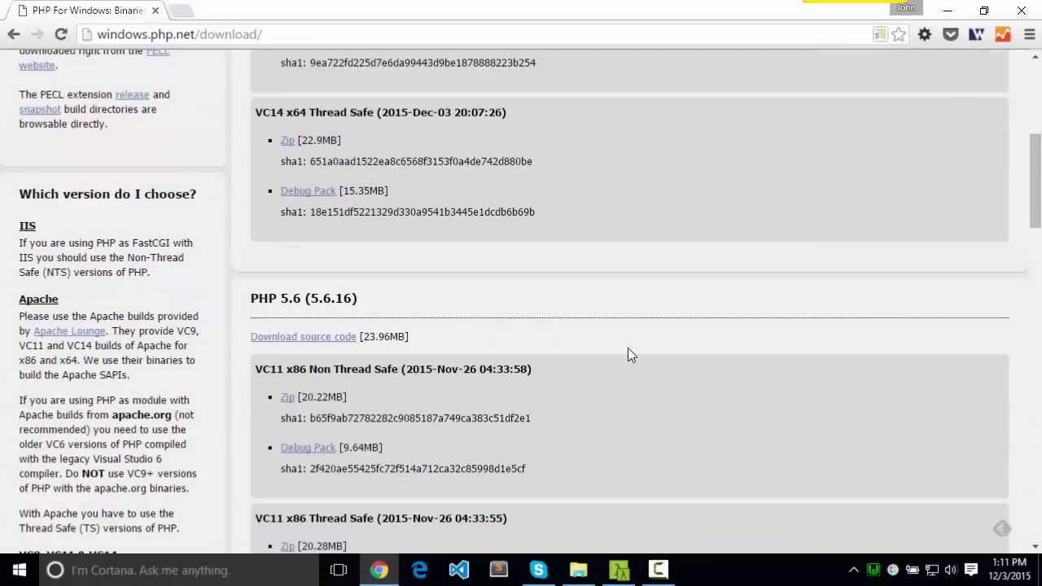
{"action": "scroll", "coordinate": [628, 349], "scroll_direction": "down", "scroll_amount": 6}
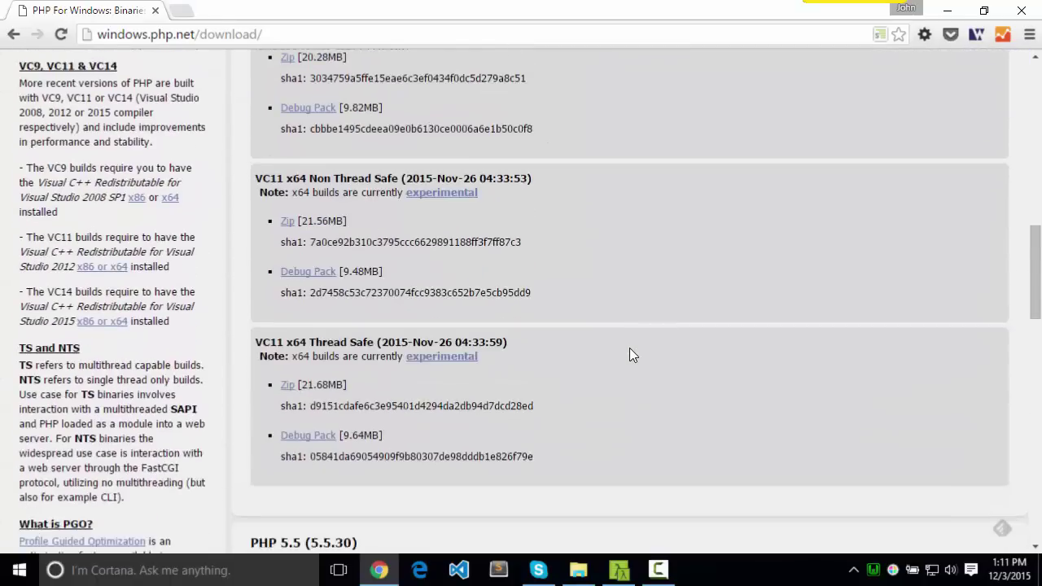
{"action": "scroll", "coordinate": [629, 349], "scroll_direction": "down", "scroll_amount": 12}
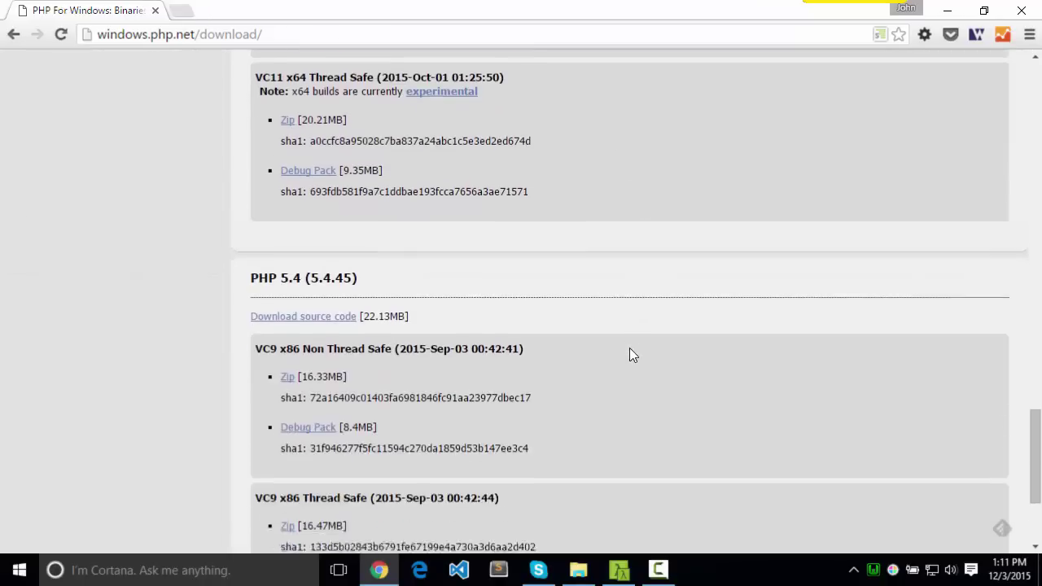
{"action": "scroll", "coordinate": [630, 354], "scroll_direction": "down", "scroll_amount": 2}
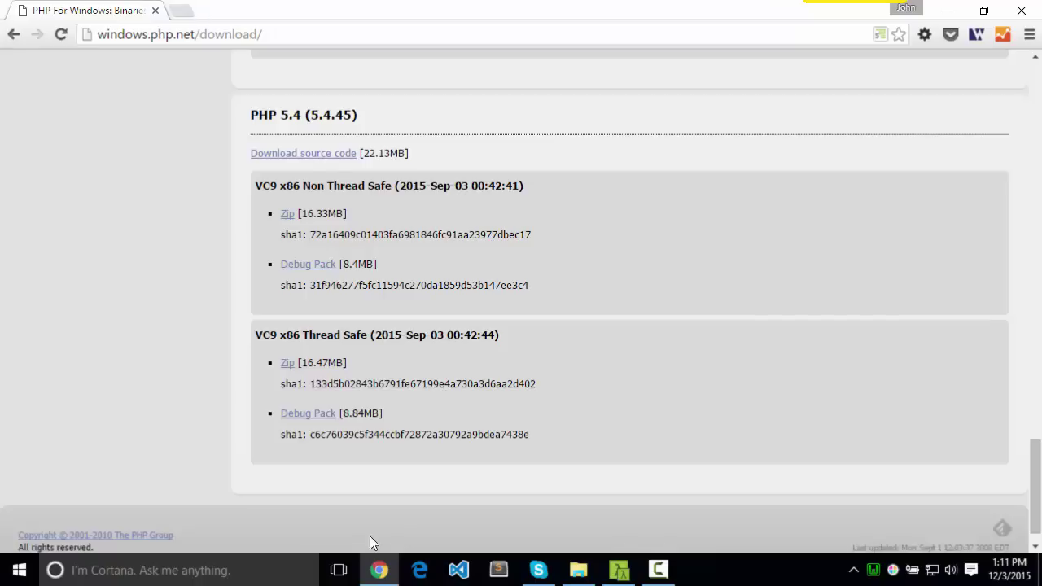
Open phpinfo() from the WampServer localhost homepage and search it for "thread" to check the Thread Safety setting
{"action": "left_click", "coordinate": [873, 570]}
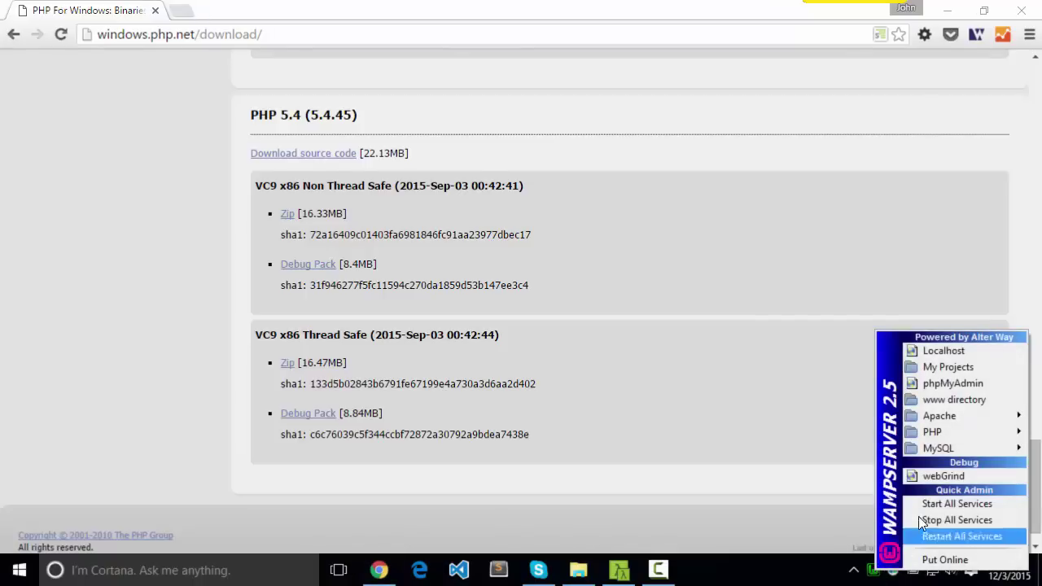
{"action": "left_click", "coordinate": [953, 351]}
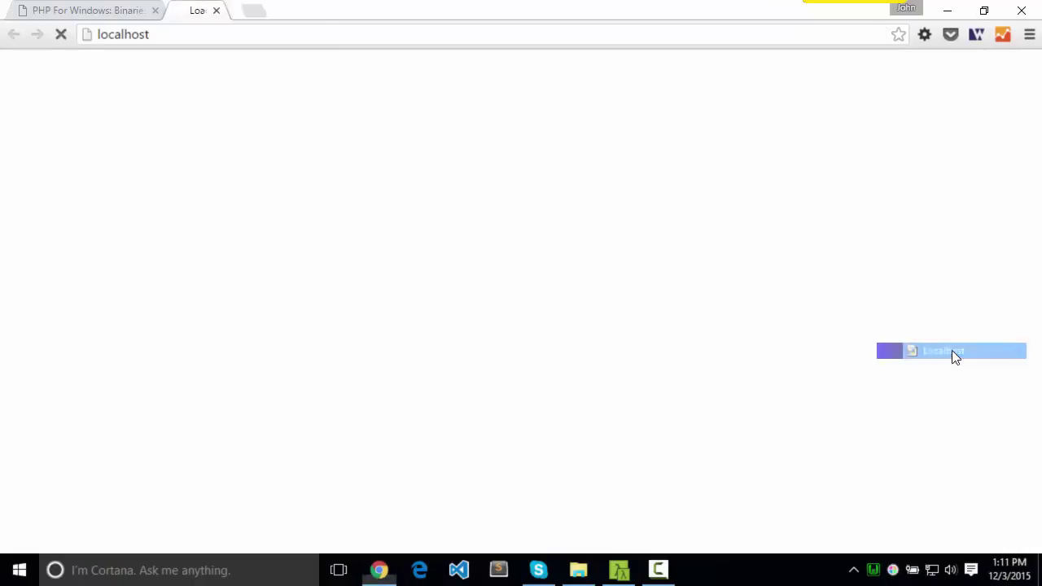
{"action": "scroll", "coordinate": [179, 305], "scroll_direction": "down", "scroll_amount": 1}
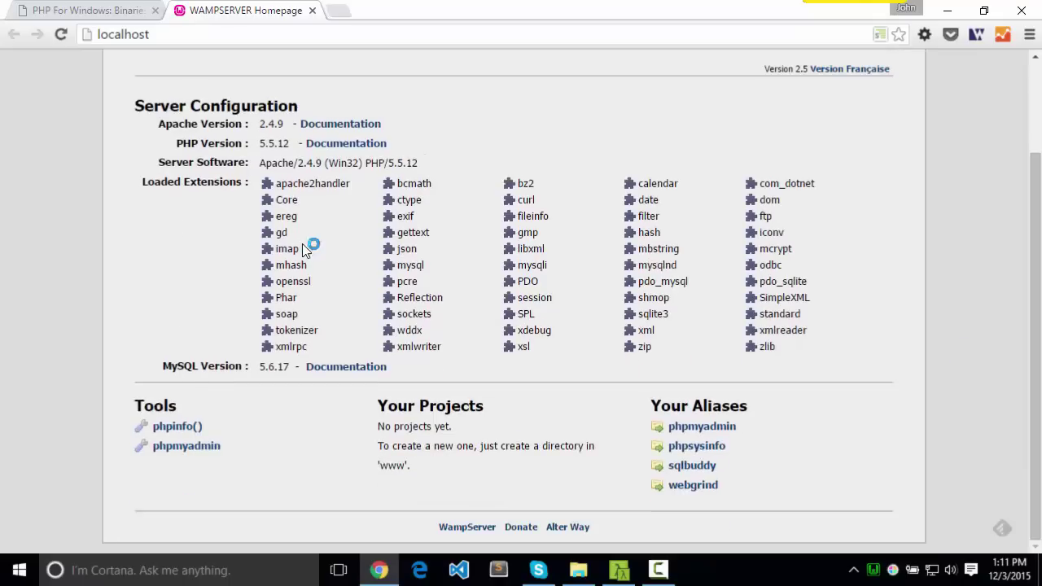
{"action": "left_click", "coordinate": [171, 428]}
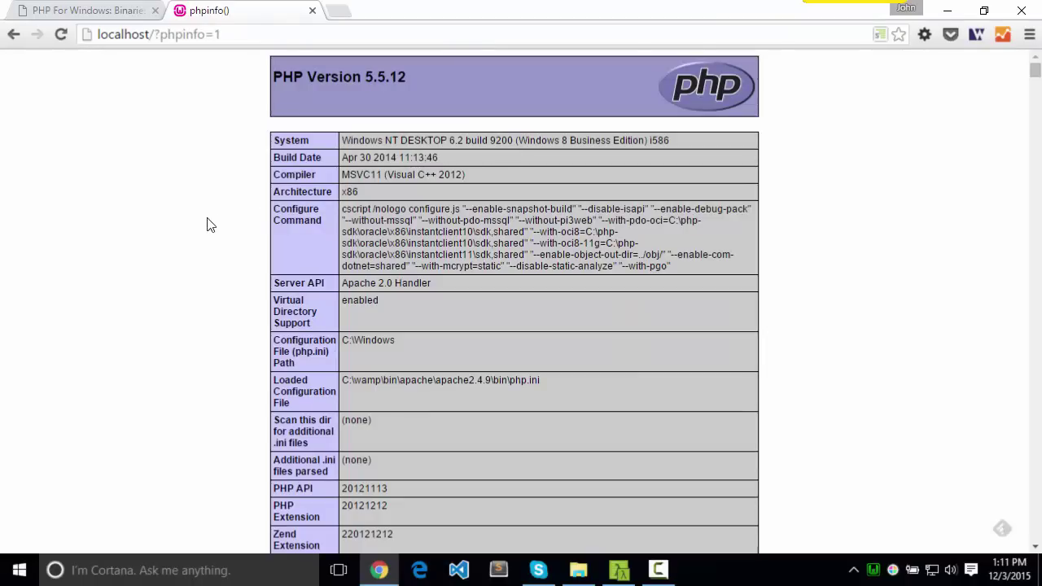
{"action": "key", "text": "ctrl+f"}
{"action": "type", "text": "thread"}
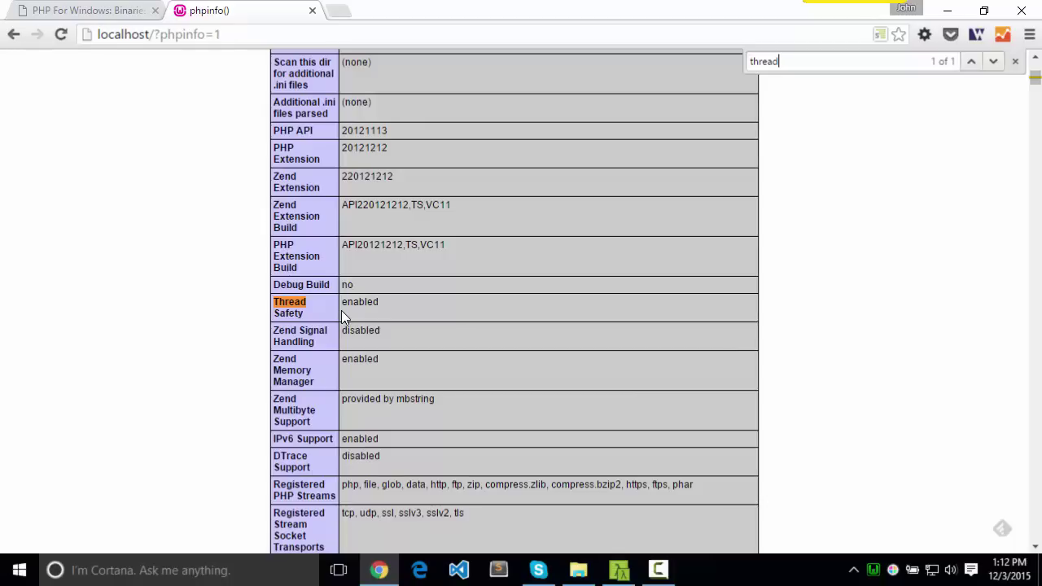
Return to the PHP 5.4 builds on the PHP for Windows downloads page, and minimize the browser
{"action": "left_click", "coordinate": [101, 10]}
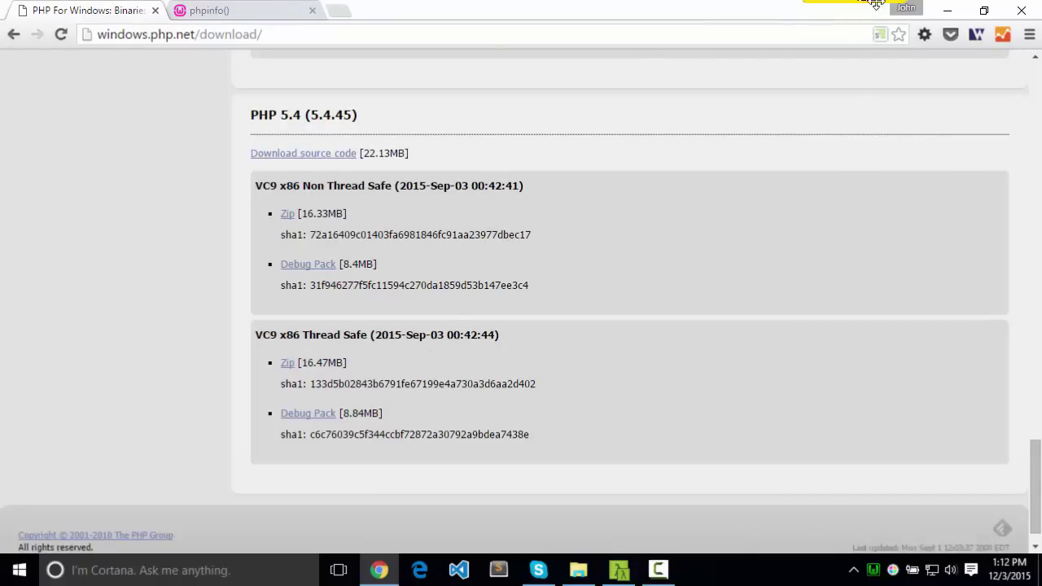
{"action": "mouse_move", "coordinate": [875, 3]}
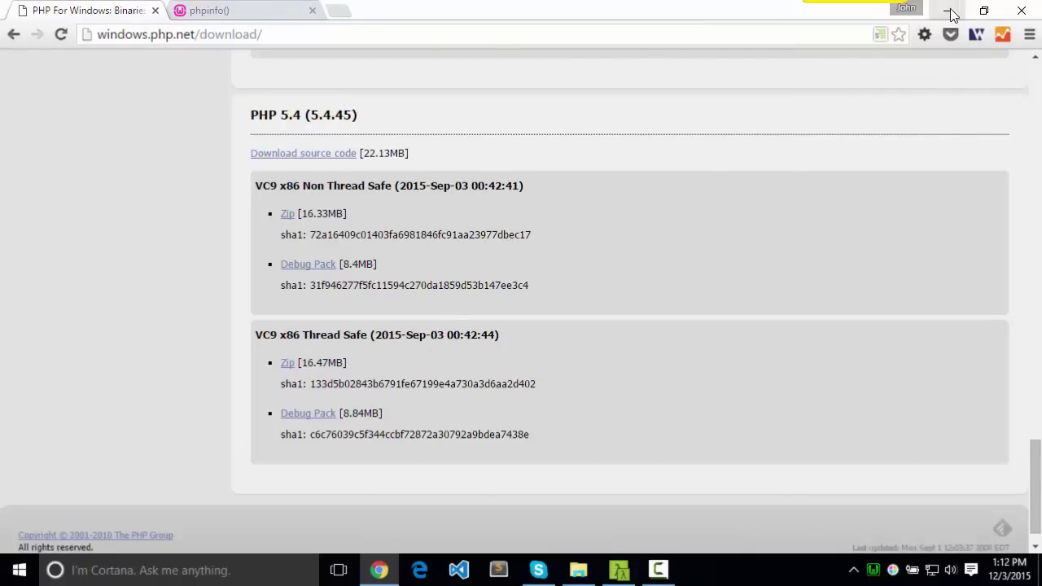
{"action": "left_click", "coordinate": [950, 10]}
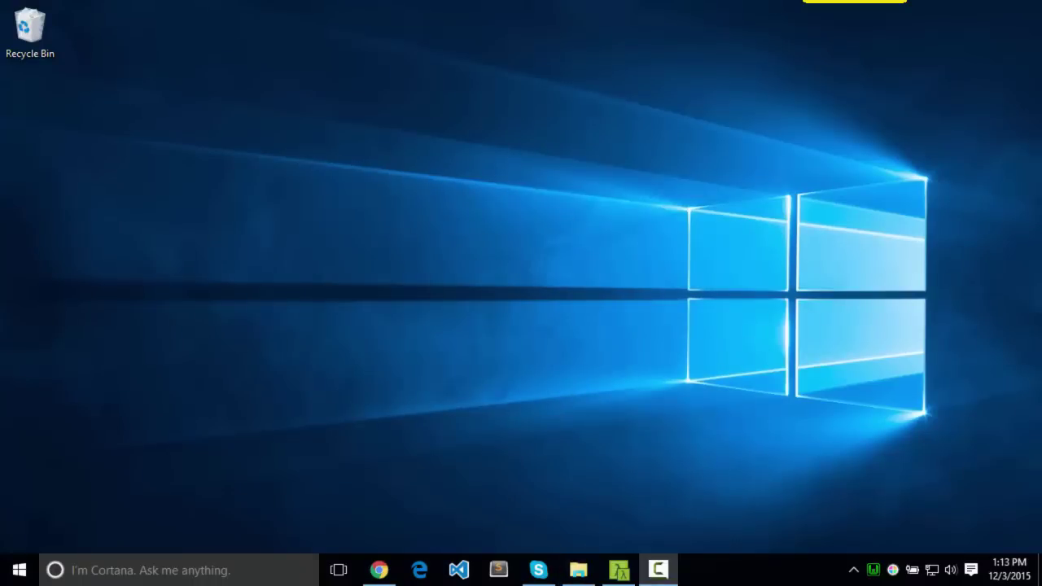
Switch to the File Explorer window showing the wamp2.5 folder and snap it to the right half of the screen
{"action": "left_click", "coordinate": [578, 570]}
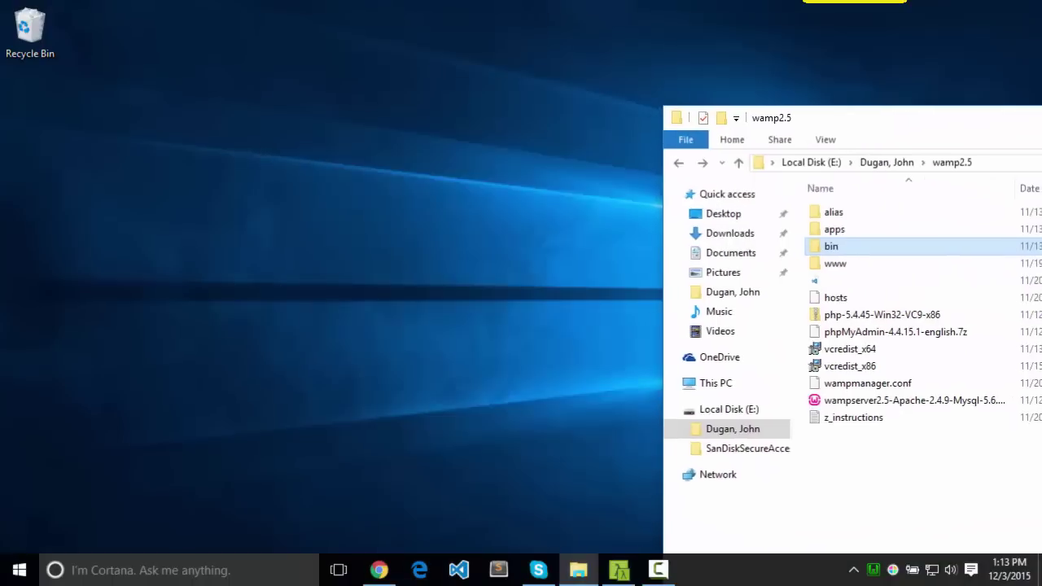
{"action": "mouse_move", "coordinate": [1041, 132]}
{"action": "left_mouse_down"}
{"action": "mouse_move", "coordinate": [1041, 92]}
{"action": "mouse_move", "coordinate": [1031, 111]}
{"action": "mouse_move", "coordinate": [1041, 114]}
{"action": "left_mouse_up"}
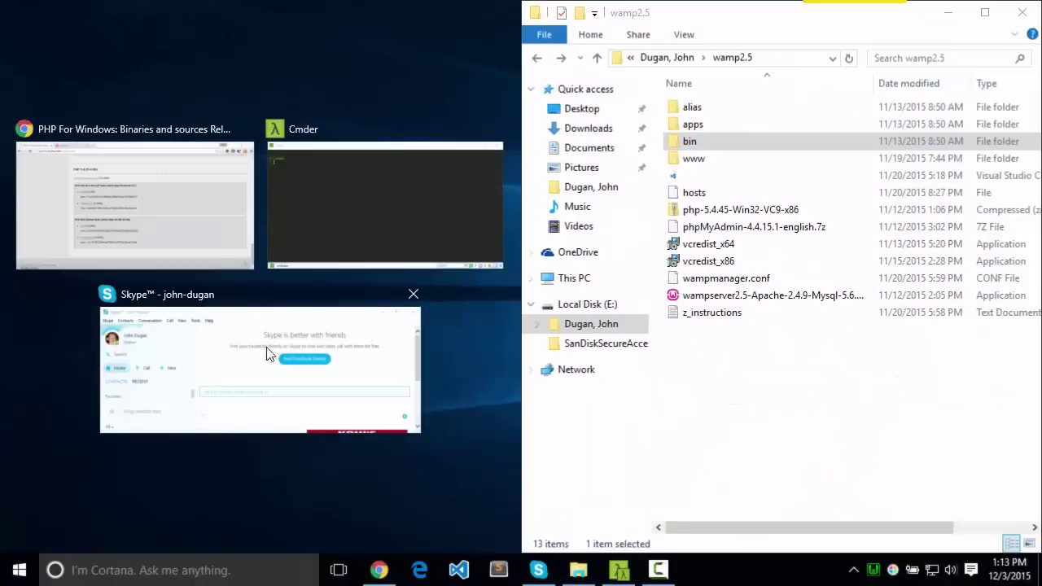
{"action": "left_click", "coordinate": [454, 511]}
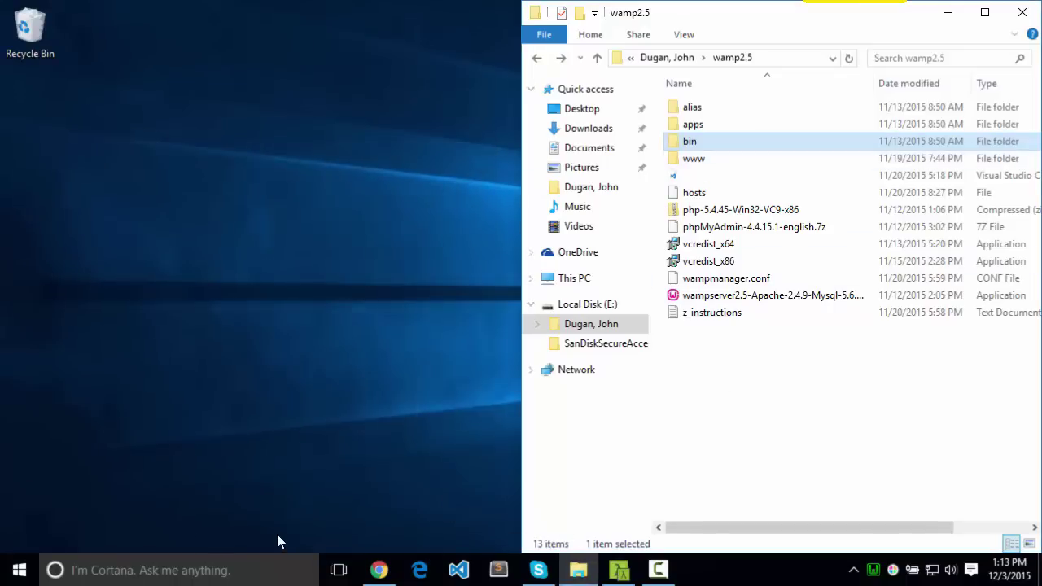
Open C:\wamp in a new File Explorer window and snap it to the left half of the screen
{"action": "left_click", "coordinate": [20, 570]}
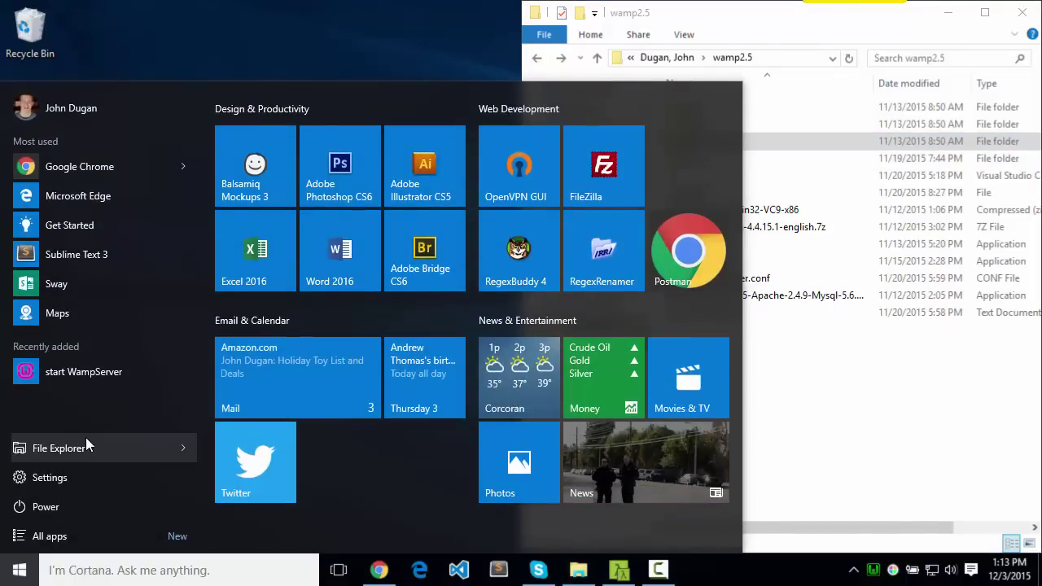
{"action": "left_click", "coordinate": [87, 441]}
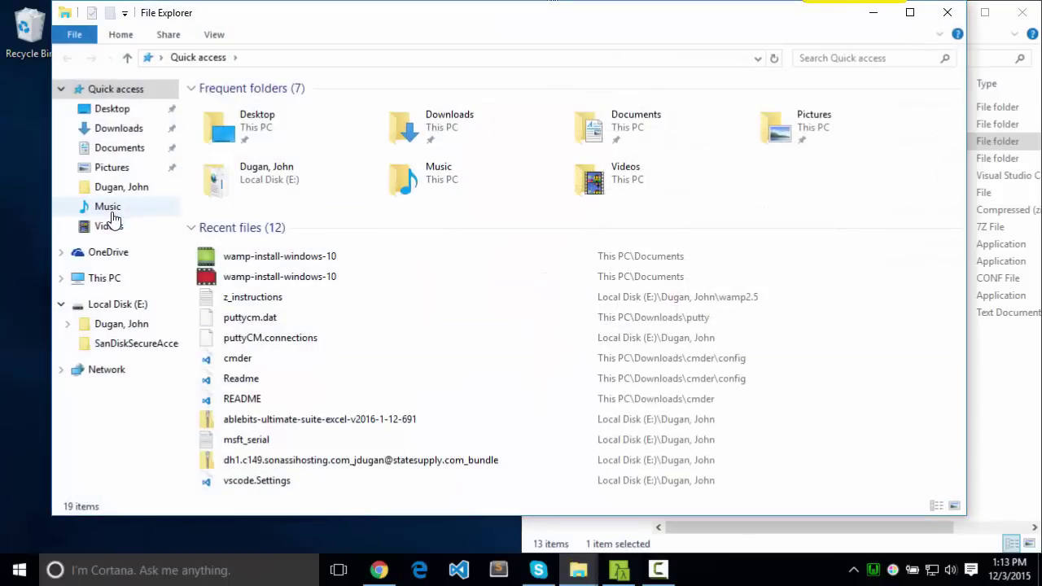
{"action": "left_click", "coordinate": [91, 280]}
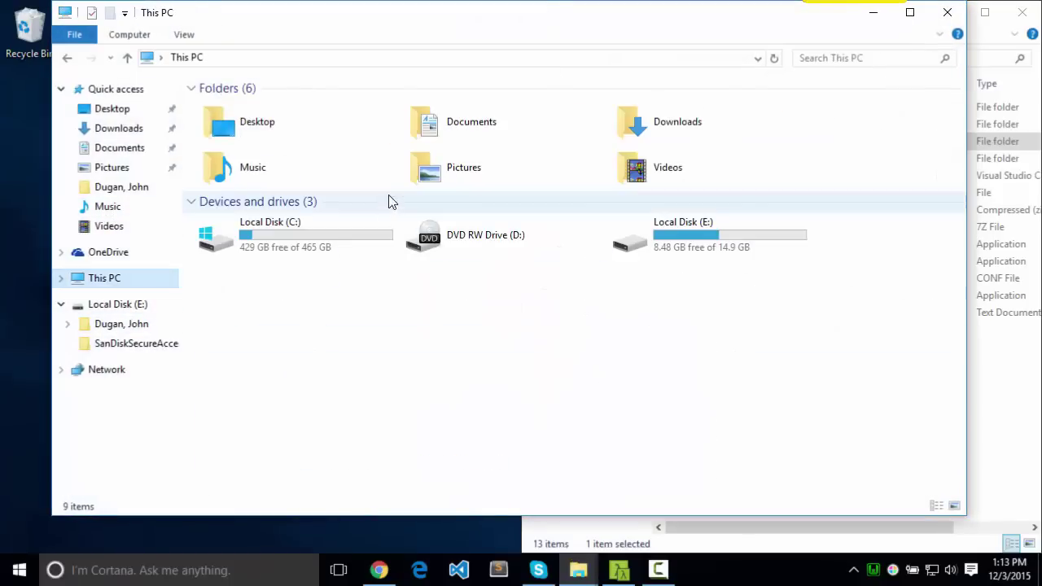
{"action": "double_click", "coordinate": [323, 232]}
{"action": "double_click", "coordinate": [285, 228]}
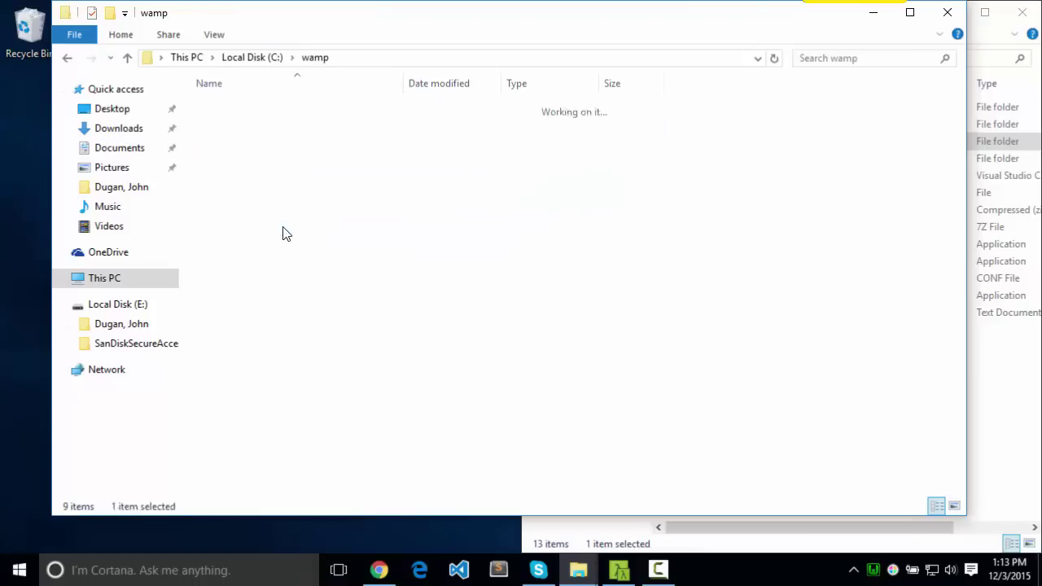
{"action": "left_click_drag", "start_coordinate": [489, 24], "coordinate": [9, 114]}
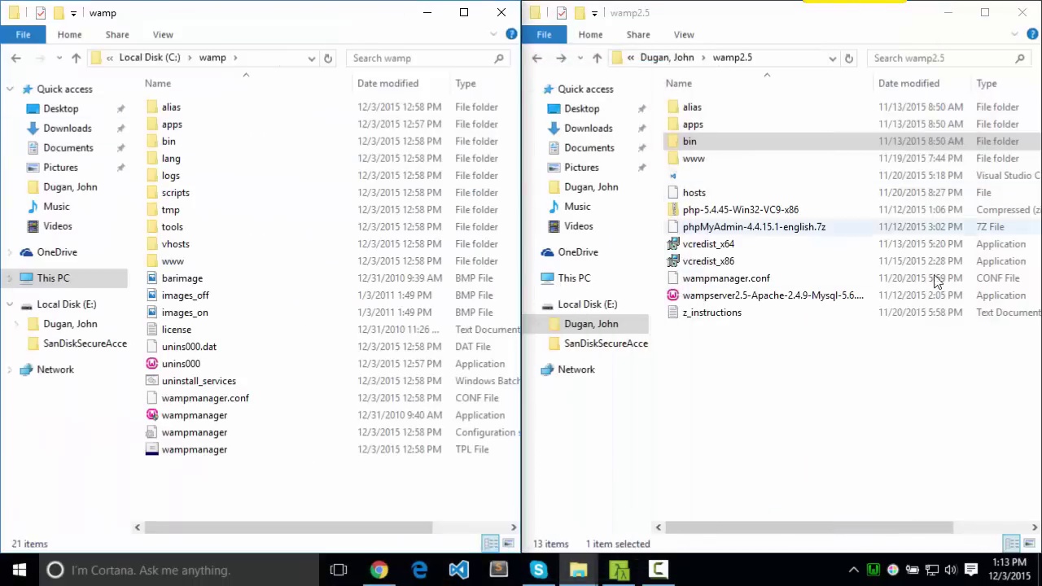
{"action": "left_click", "coordinate": [781, 447]}
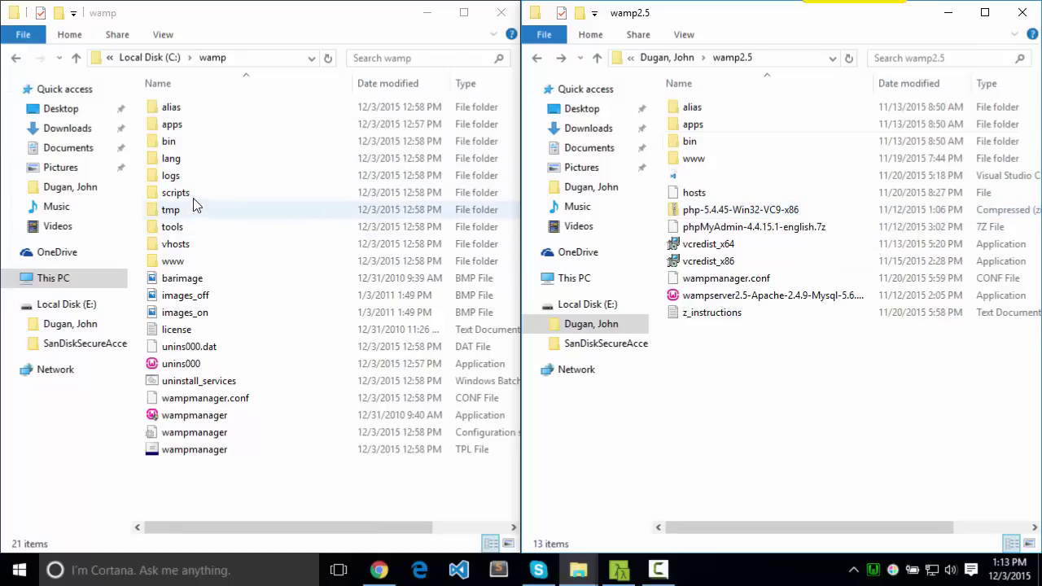
Browse to C:\wamp\bin\php and exit WampServer
{"action": "double_click", "coordinate": [201, 141]}
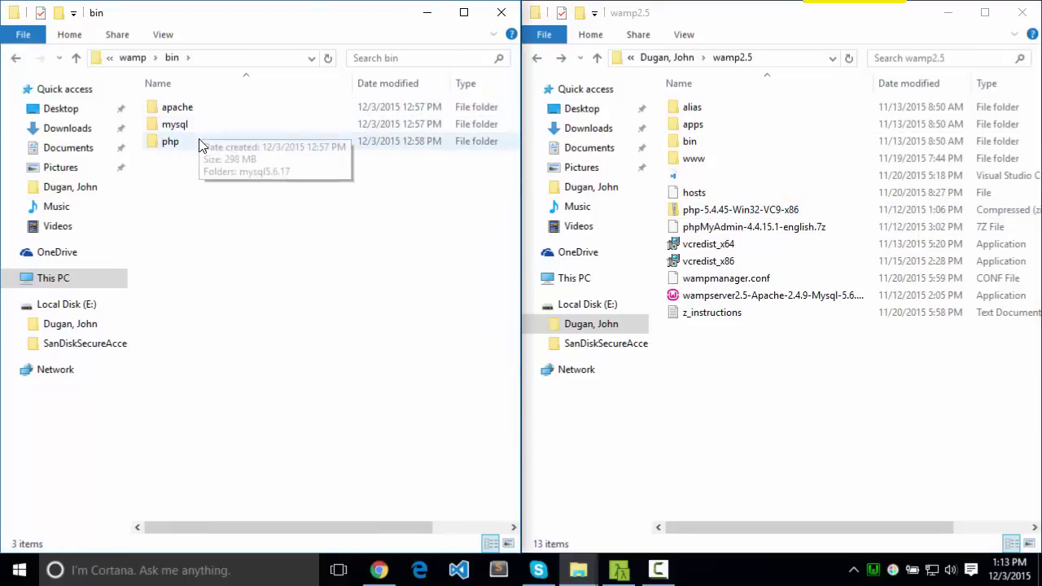
{"action": "double_click", "coordinate": [171, 141]}
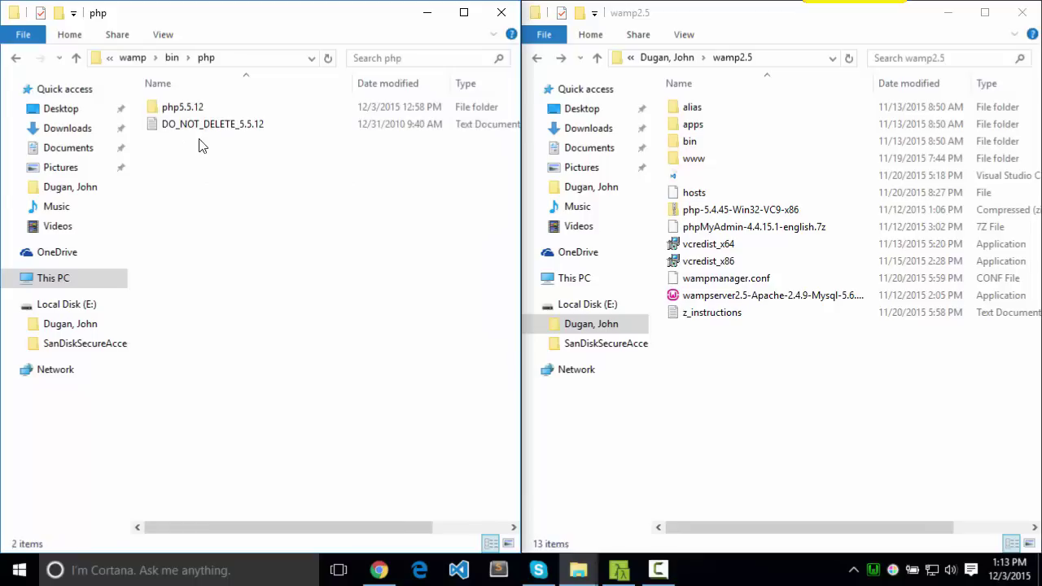
{"action": "right_click", "coordinate": [874, 570]}
{"action": "left_click", "coordinate": [904, 558]}
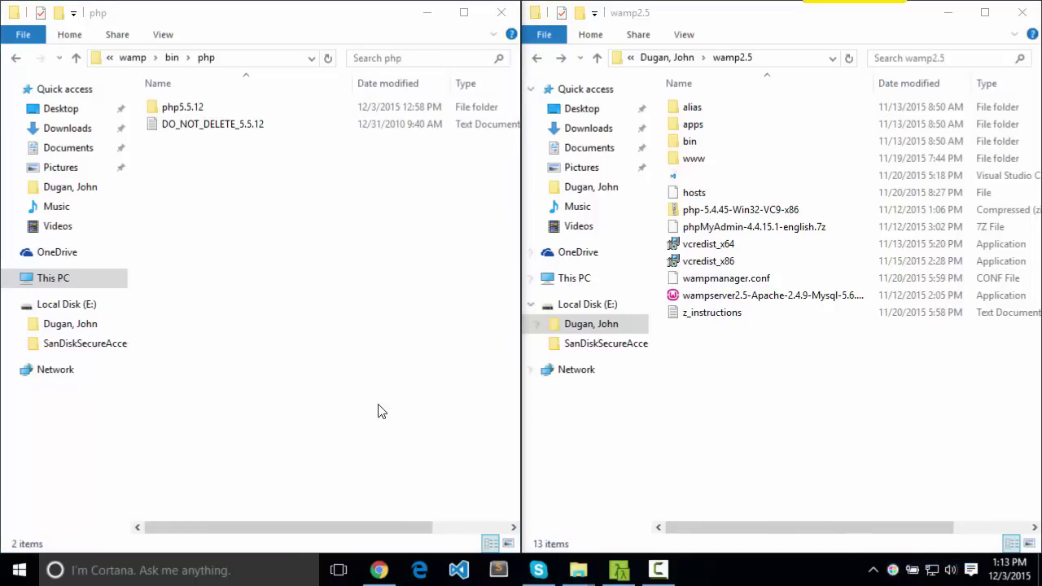
Create a new folder named php5.4.45 in C:\wamp\bin\php, beside the php5.5.12 folder
{"action": "left_click", "coordinate": [236, 108]}
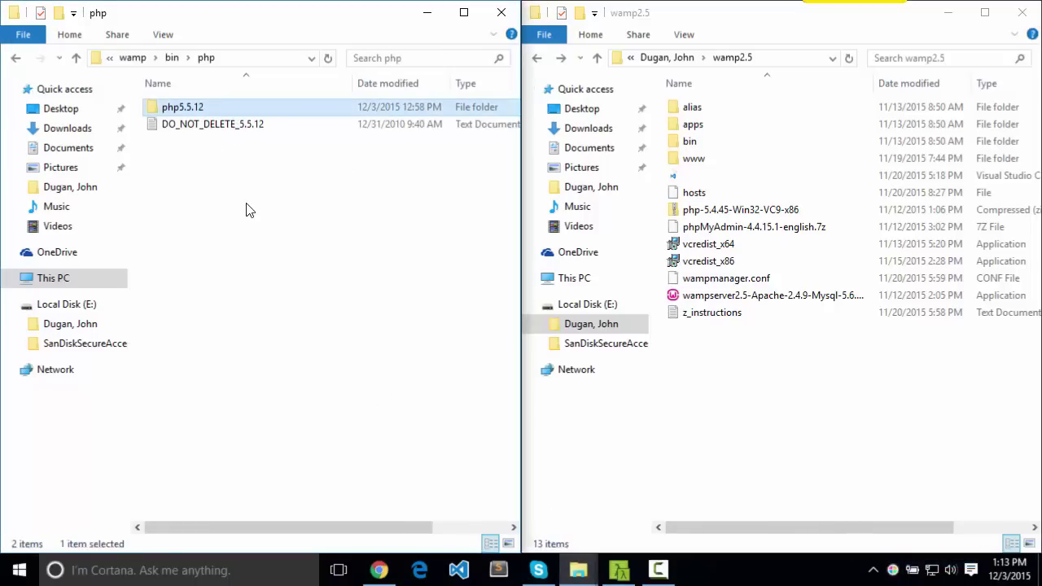
{"action": "left_click", "coordinate": [224, 162]}
{"action": "right_click", "coordinate": [206, 174]}
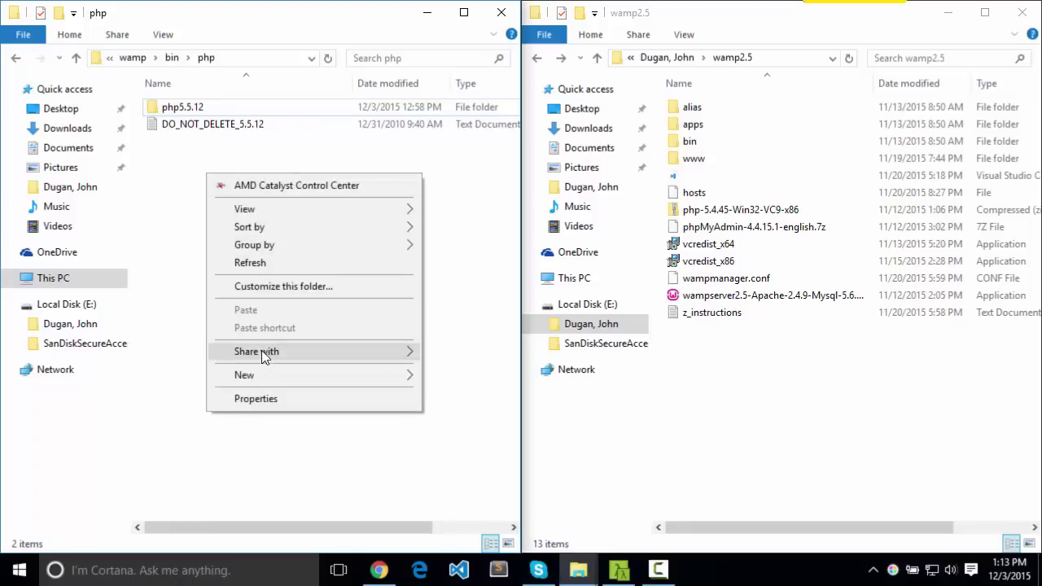
{"action": "mouse_move", "coordinate": [263, 373]}
{"action": "left_click", "coordinate": [534, 142]}
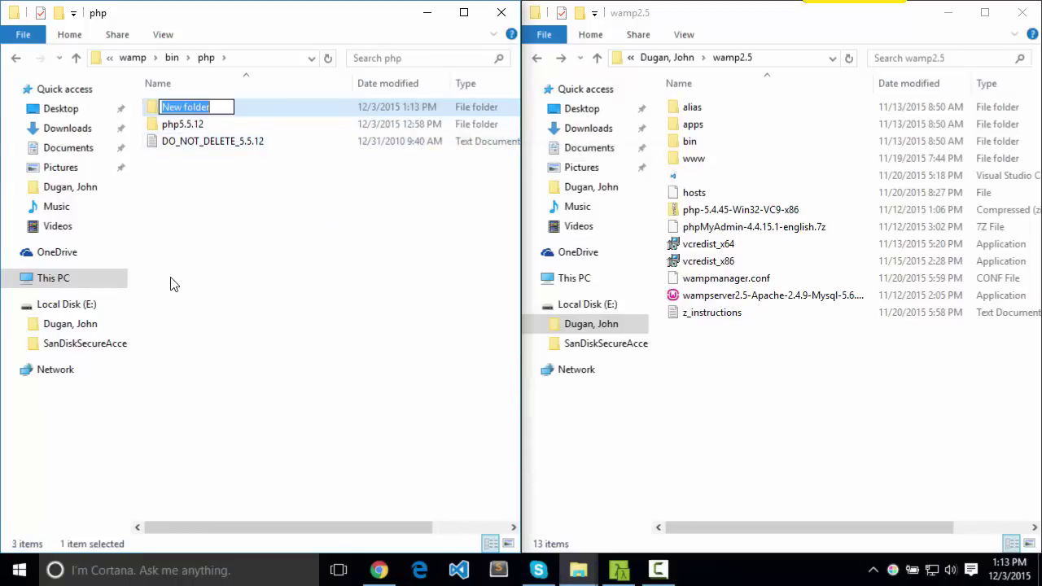
{"action": "type", "text": "php"}
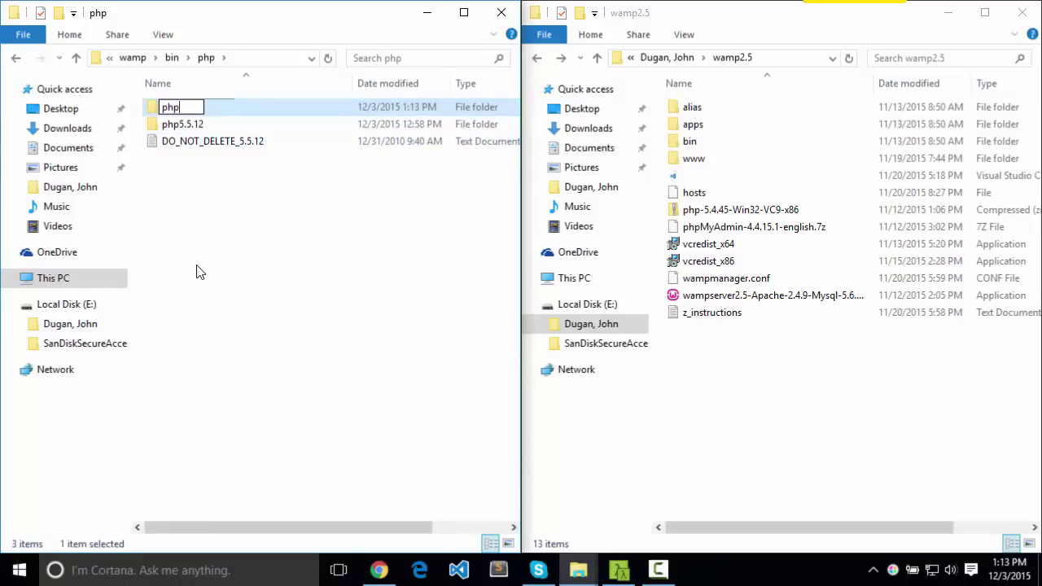
{"action": "type", "text": "5.4.45"}
{"action": "key", "text": "Return"}
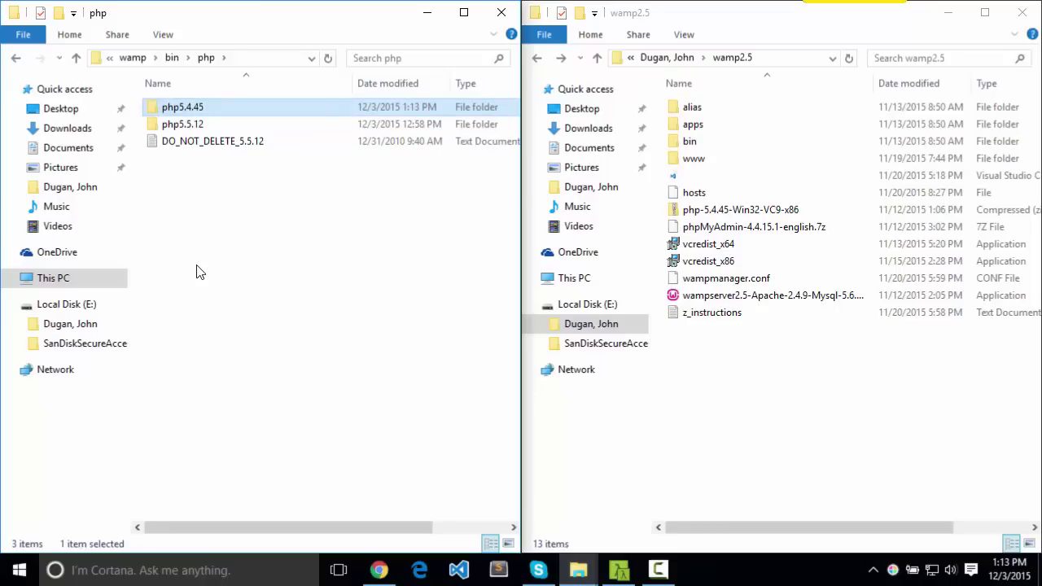
Copy everything from the php-5.4.45-Win32-VC9-x86 archive into C:\wamp\bin\php\php5.4.45, and return the source window to wamp2.5
{"action": "double_click", "coordinate": [201, 105]}
{"action": "double_click", "coordinate": [720, 211]}
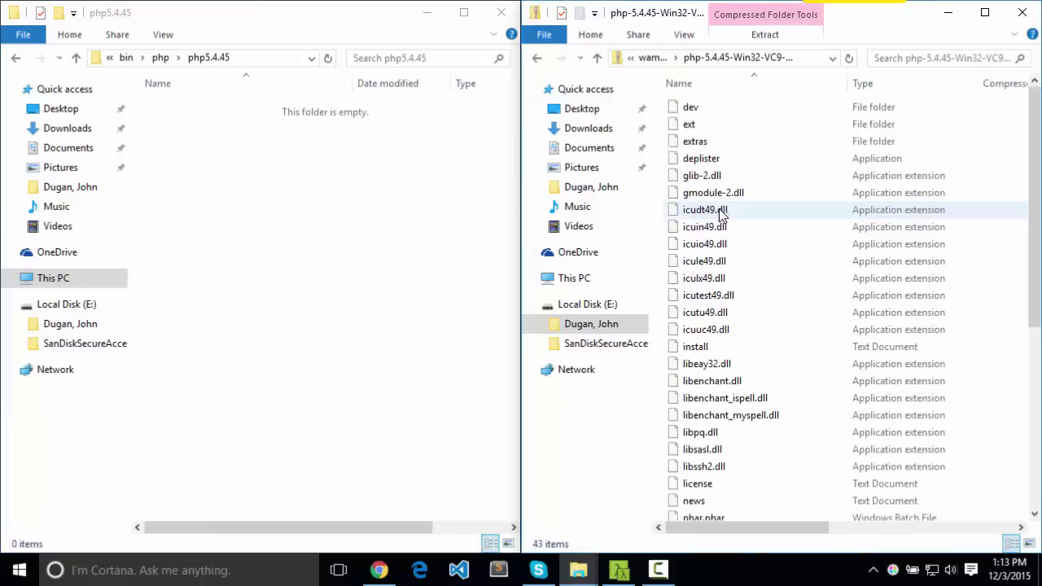
{"action": "left_click", "coordinate": [801, 241]}
{"action": "key", "text": "ctrl+a"}
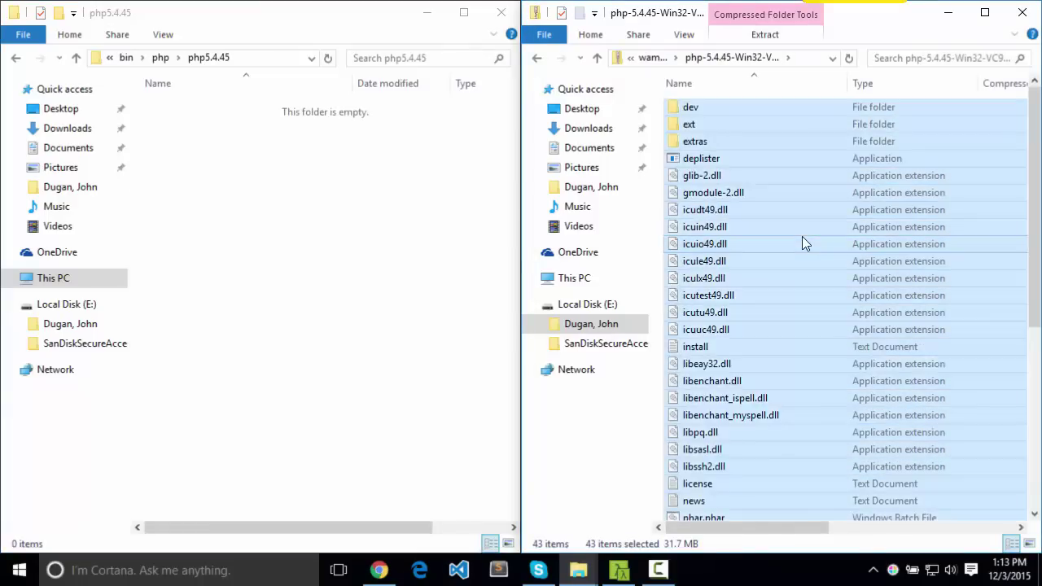
{"action": "left_click", "coordinate": [206, 298]}
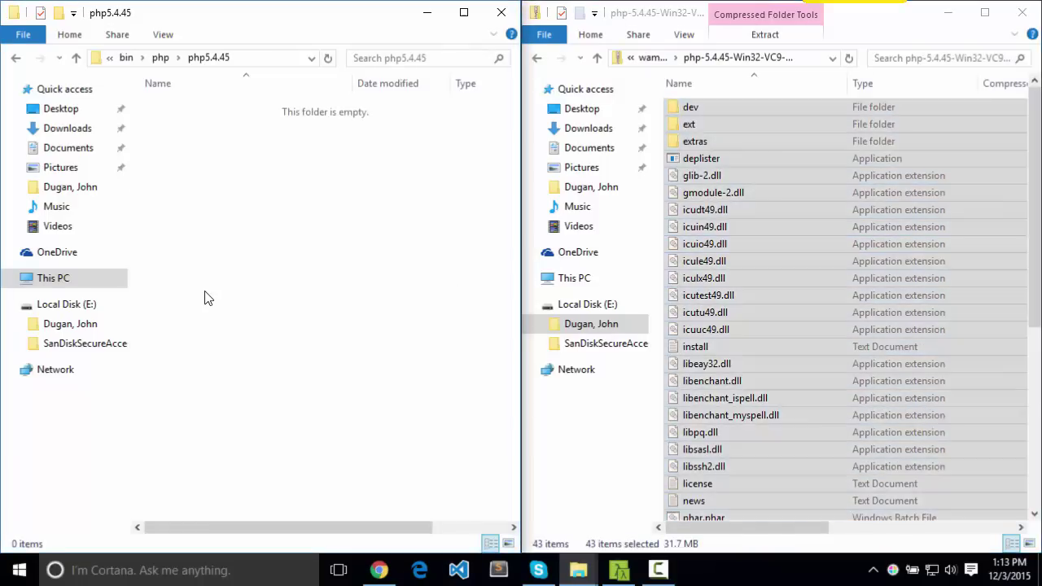
{"action": "key", "text": "ctrl+v"}
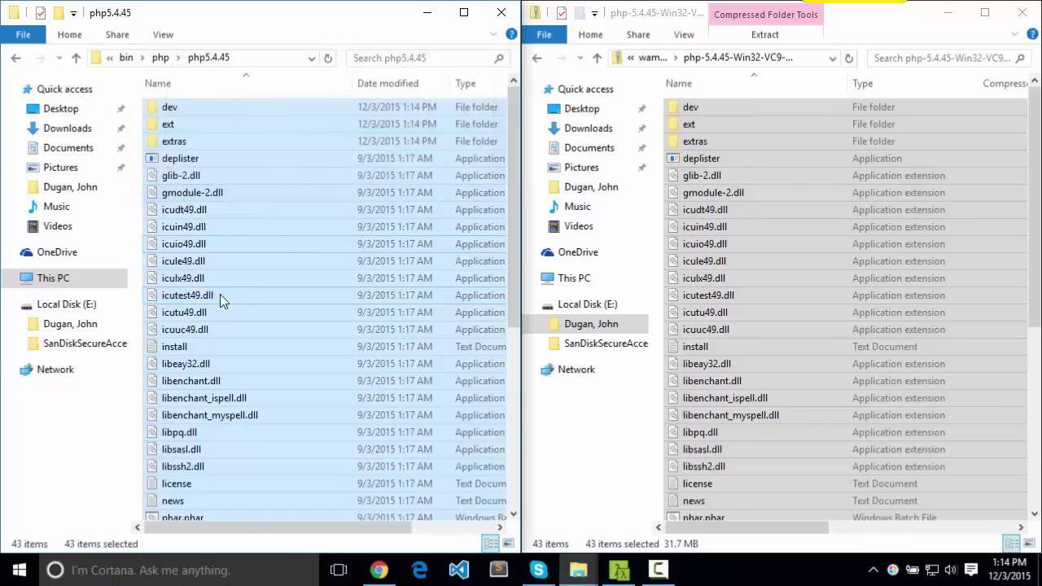
{"action": "left_click", "coordinate": [648, 58]}
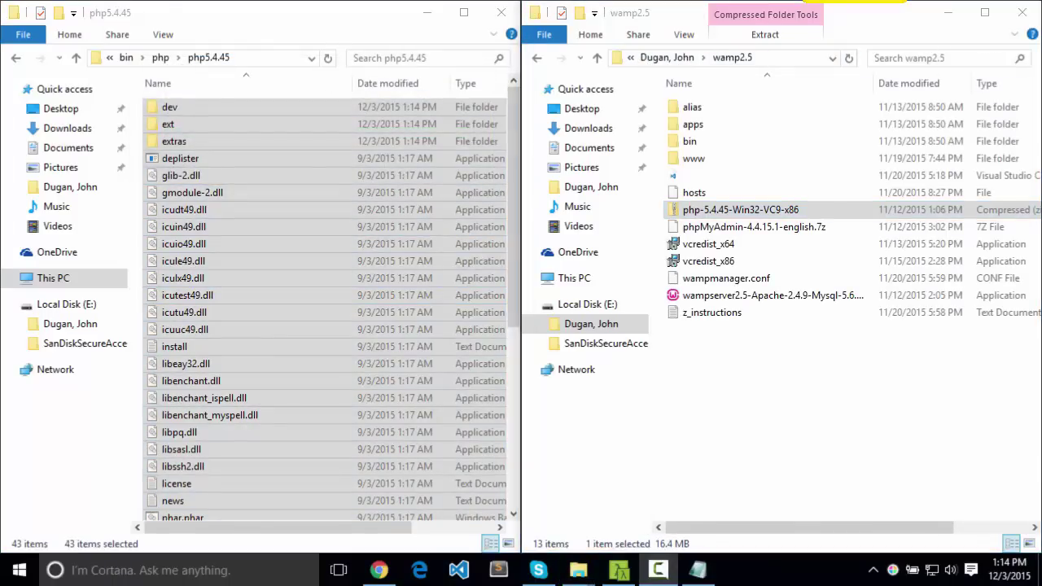
Open the existing php5.5.12 folder in C:\wamp\bin\php and locate its phpForApache configuration file
{"action": "left_click", "coordinate": [160, 58]}
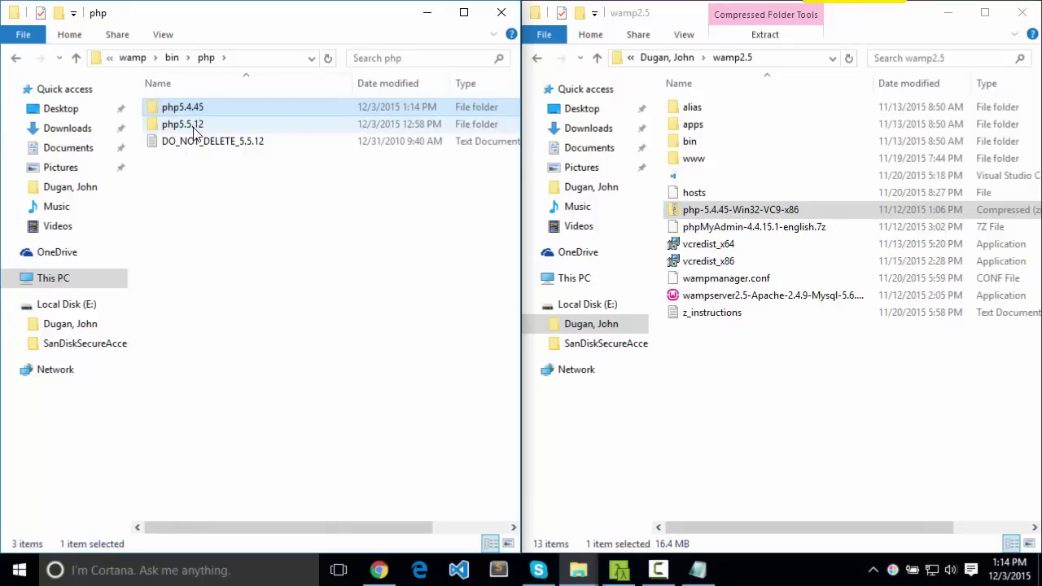
{"action": "double_click", "coordinate": [195, 129]}
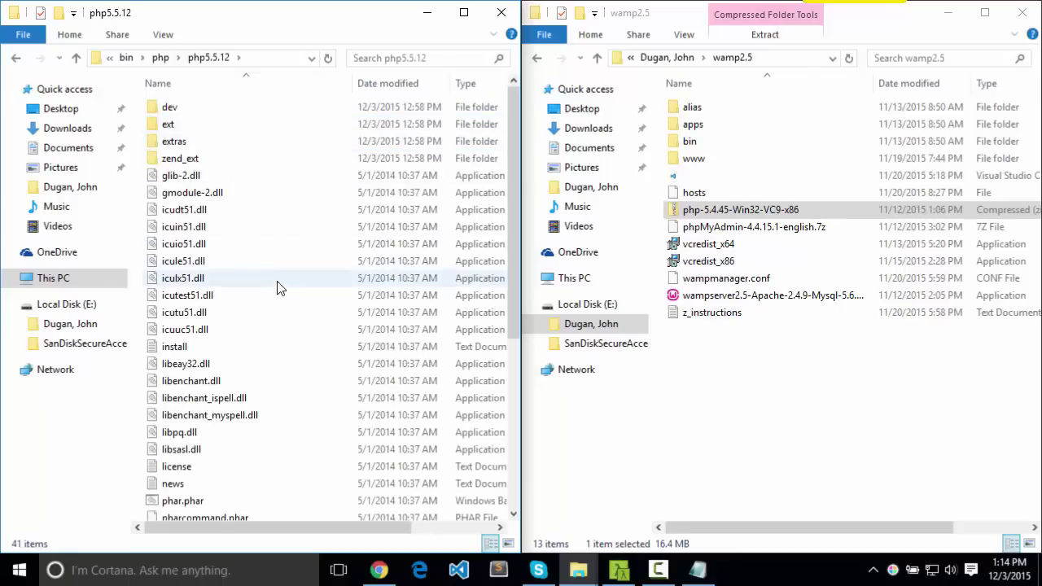
{"action": "scroll", "coordinate": [285, 290], "scroll_direction": "down", "scroll_amount": 4}
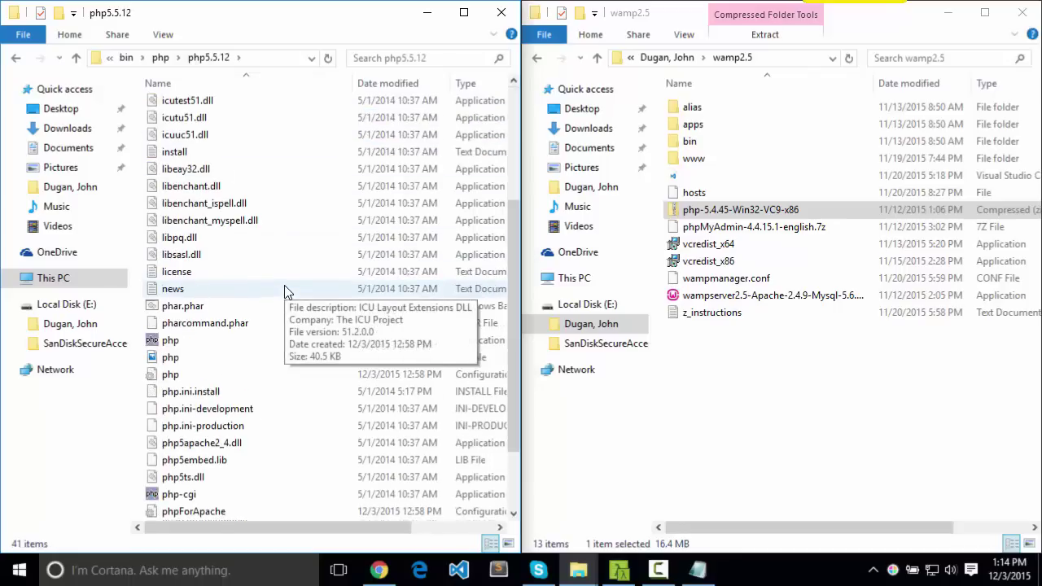
{"action": "scroll", "coordinate": [285, 290], "scroll_direction": "down", "scroll_amount": 2}
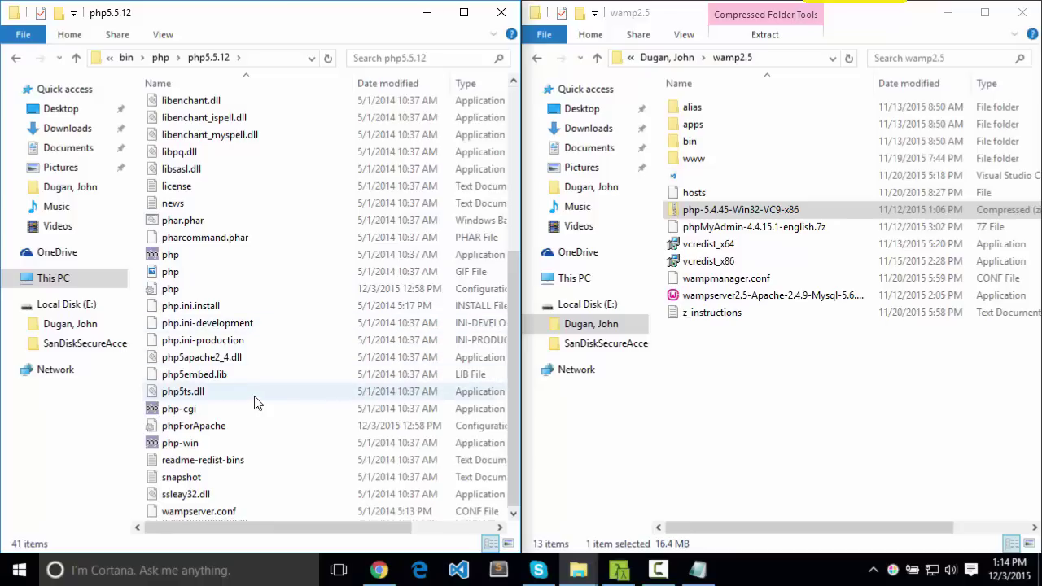
{"action": "left_click", "coordinate": [247, 430]}
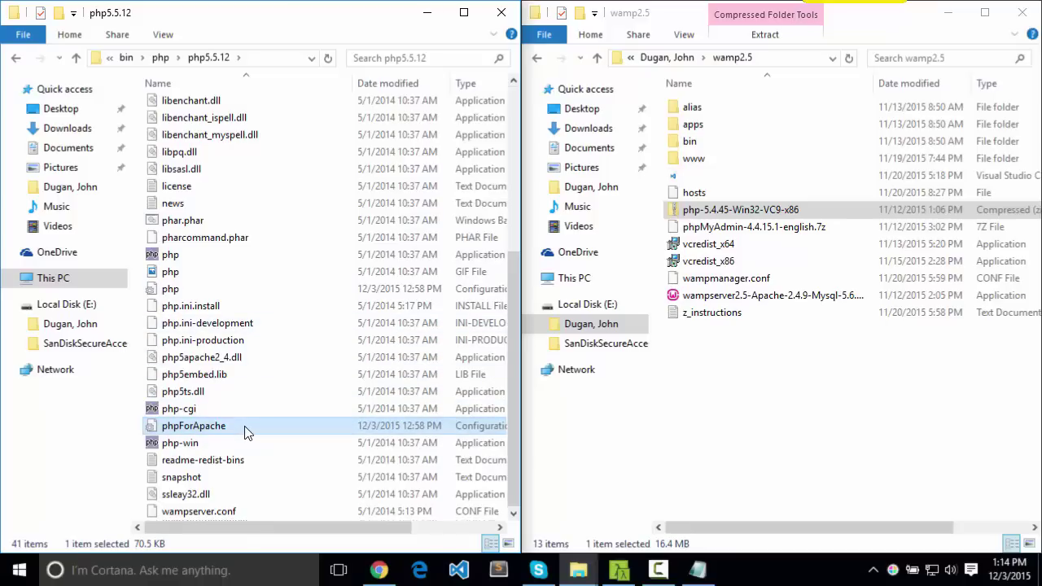
Switch to Cmder and change the working directory to C:\wamp\bin\php\php5.5.12, listing the bin folder on the way
{"action": "left_click", "coordinate": [619, 570]}
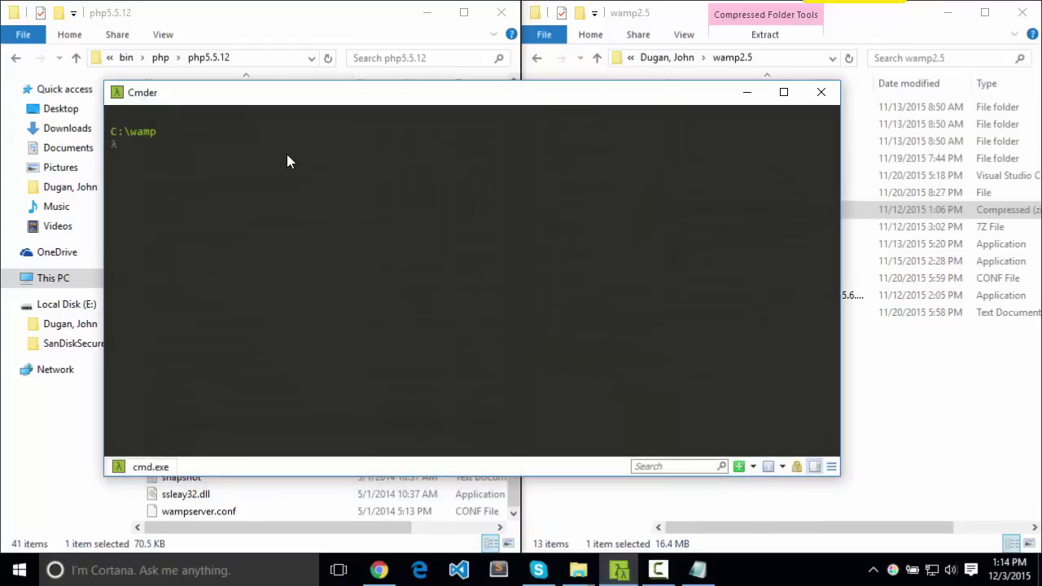
{"action": "type", "text": "cd bin"}
{"action": "key", "text": "Return"}
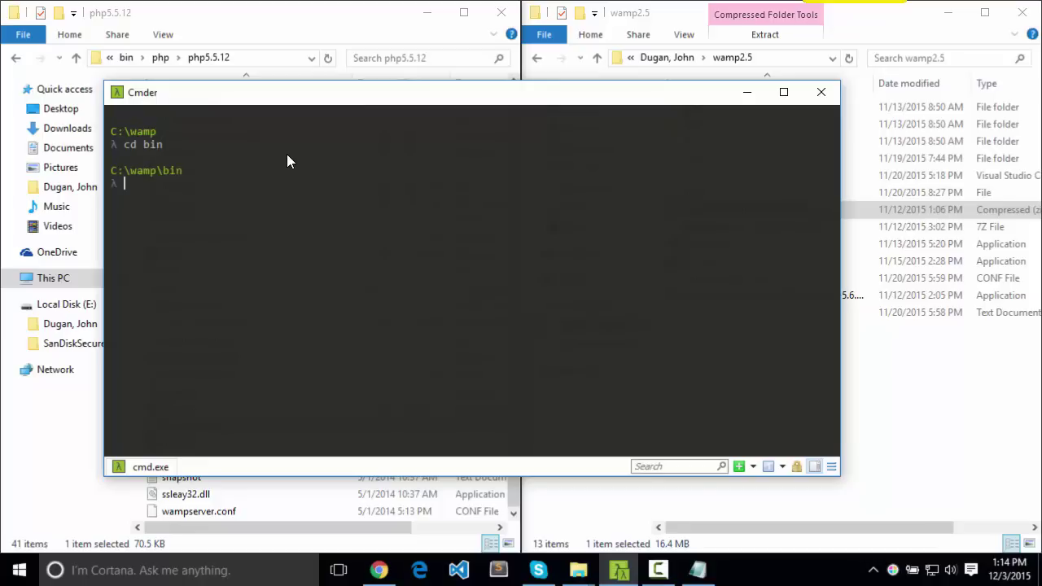
{"action": "type", "text": "ls"}
{"action": "key", "text": "Return"}
{"action": "type", "text": "cd p"}
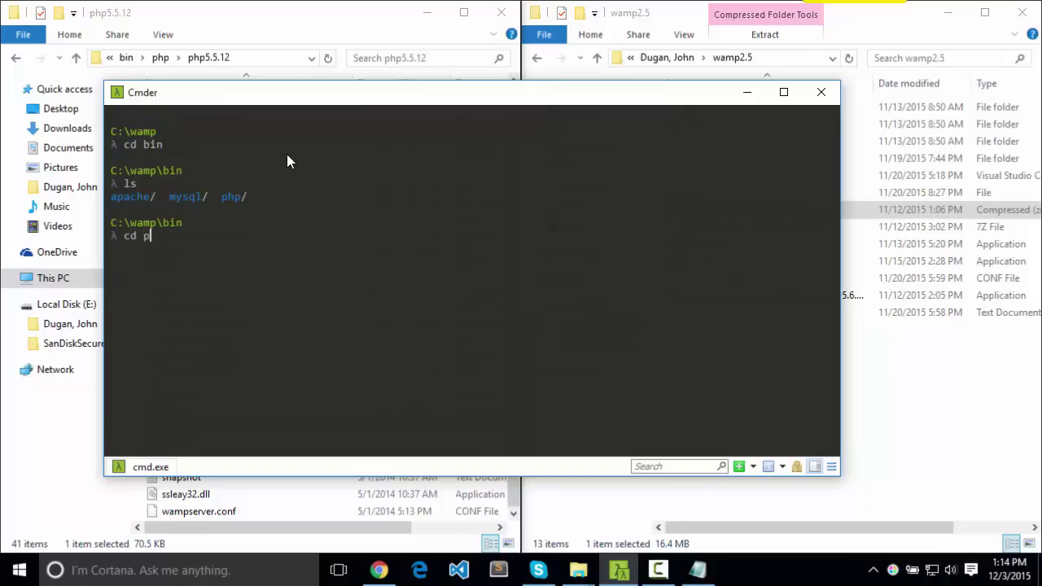
{"action": "type", "text": "hp\\php5.5"}
{"action": "key", "text": "Tab"}
{"action": "key", "text": "Return"}
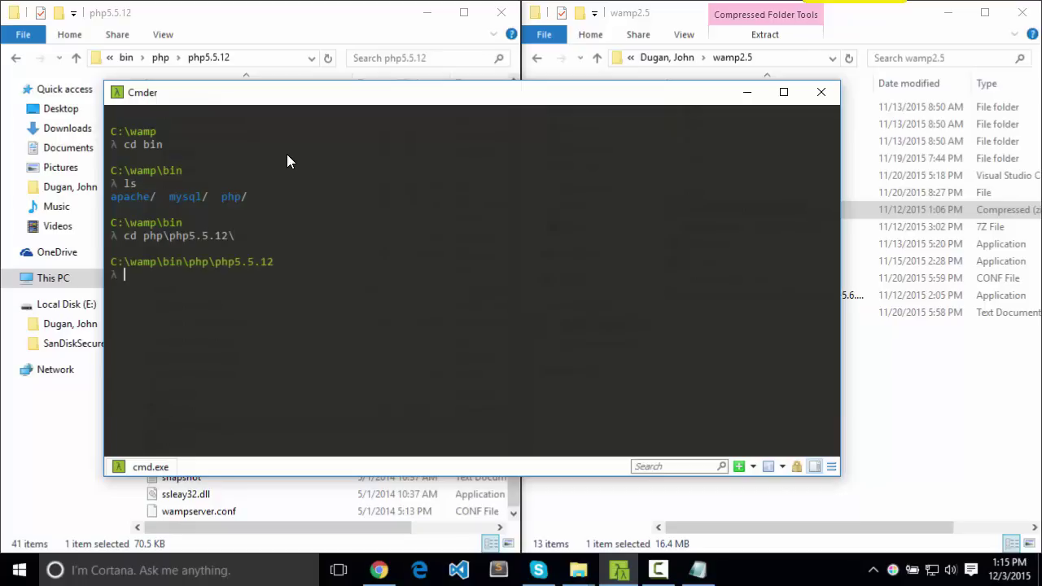
List the php5.5.12 directory with ls and ls -la to examine its files, and return to the File Explorer windows
{"action": "type", "text": "ls"}
{"action": "key", "text": "Return"}
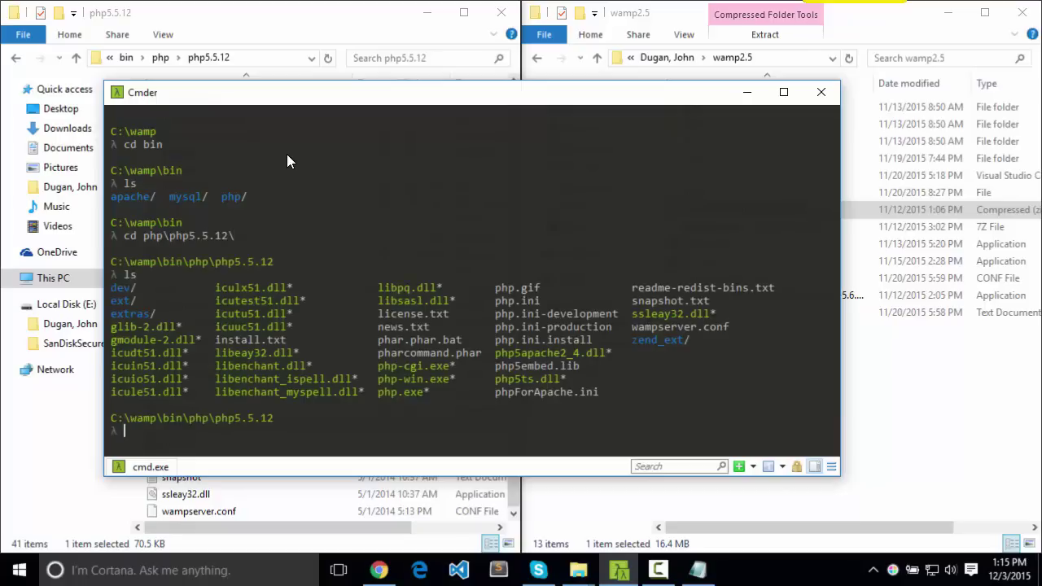
{"action": "type", "text": "ls -la"}
{"action": "key", "text": "Return"}
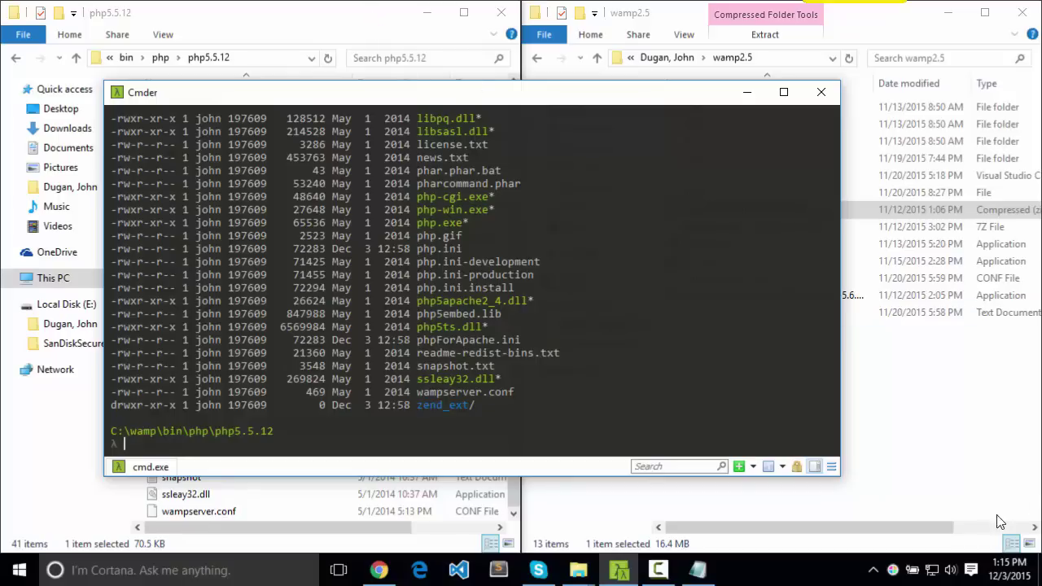
{"action": "left_click", "coordinate": [937, 460]}
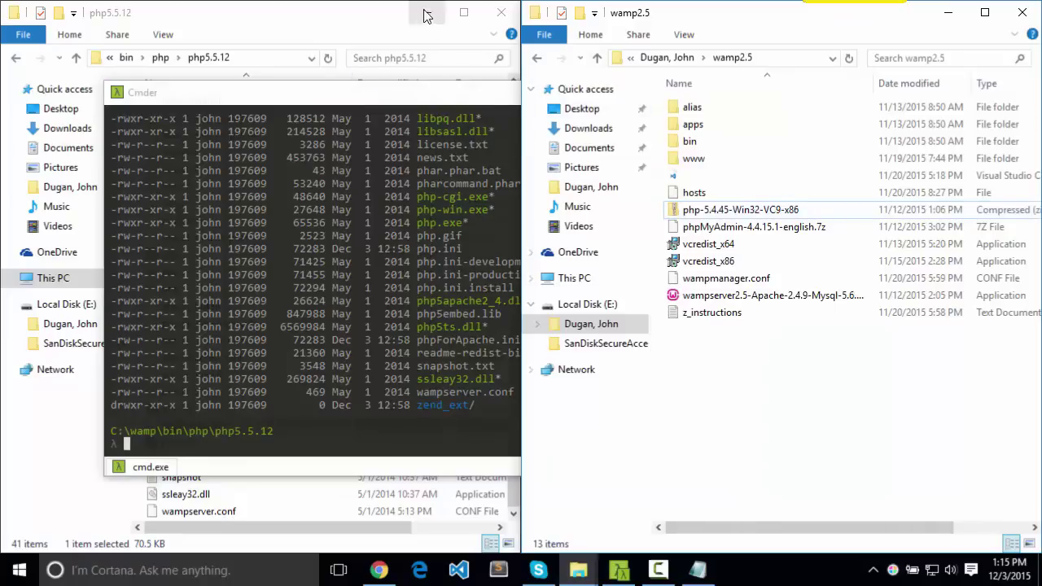
{"action": "left_click", "coordinate": [336, 22]}
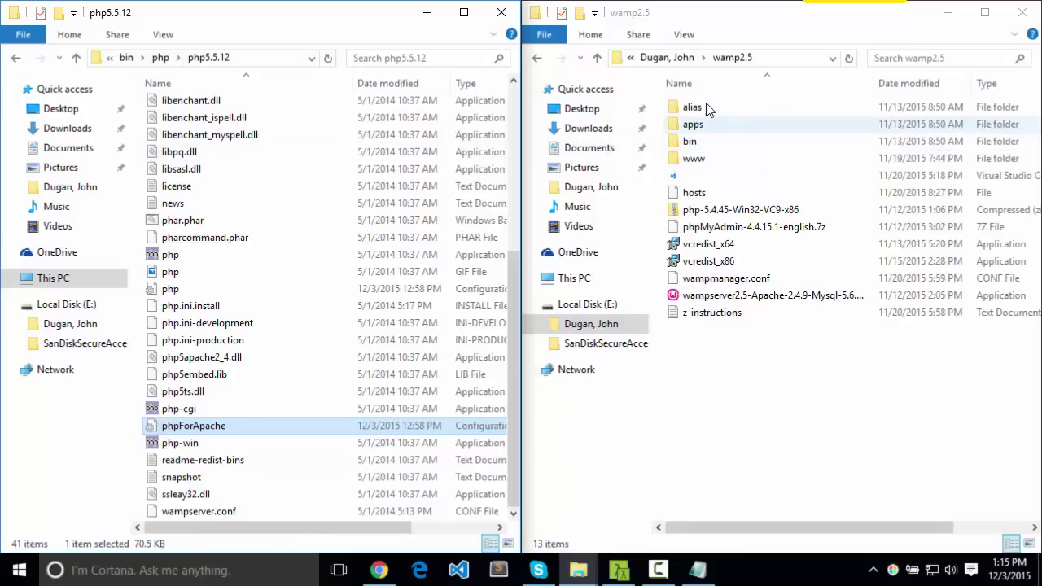
Copy the phpForApache configuration file from wamp2.5\bin\php\php5.4.45 into C:\wamp\bin\php\php5.4.45
{"action": "left_click", "coordinate": [709, 142]}
{"action": "double_click", "coordinate": [712, 144]}
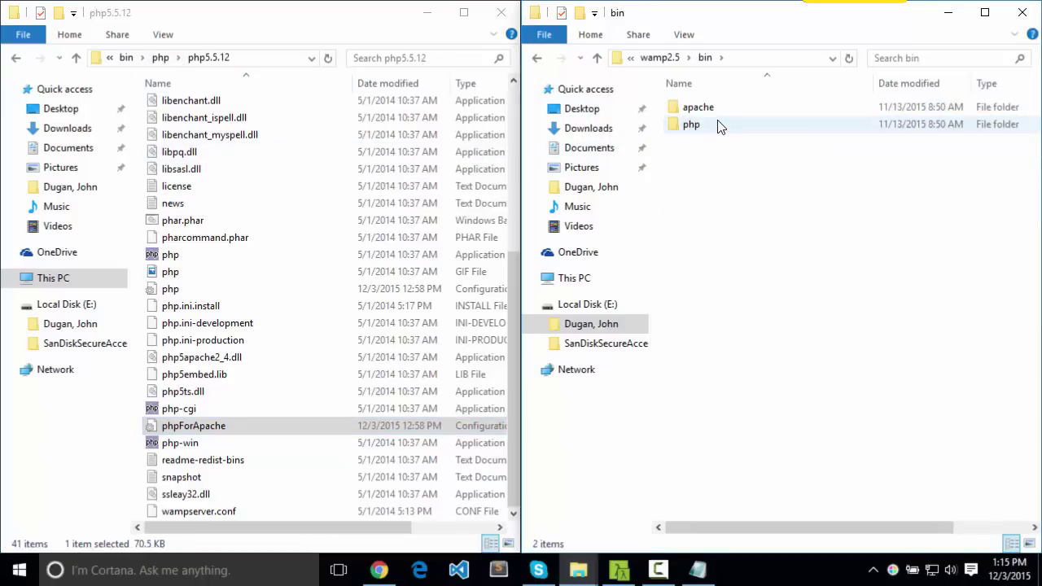
{"action": "double_click", "coordinate": [719, 125]}
{"action": "double_click", "coordinate": [733, 112]}
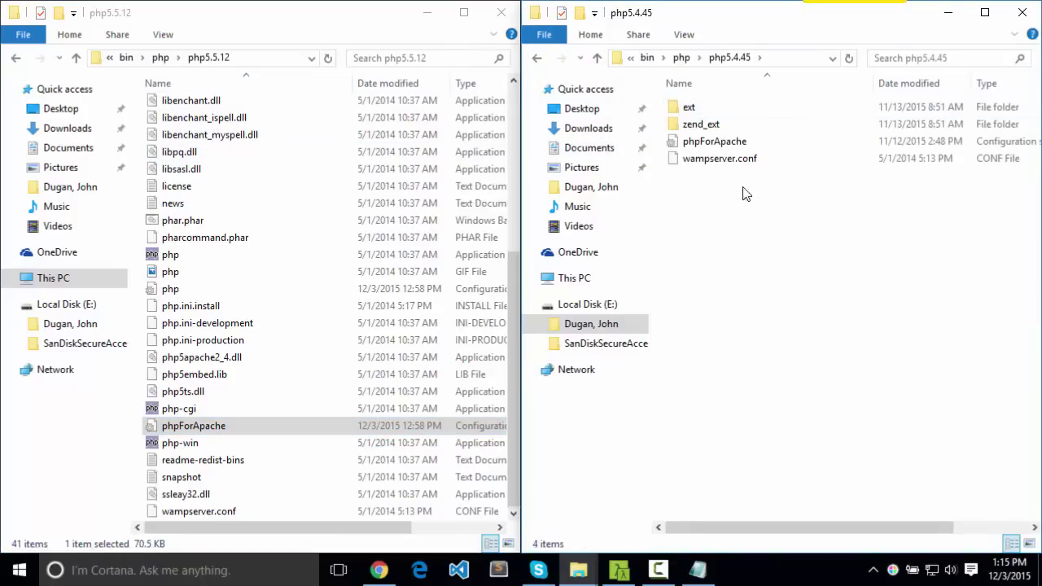
{"action": "left_click", "coordinate": [724, 144]}
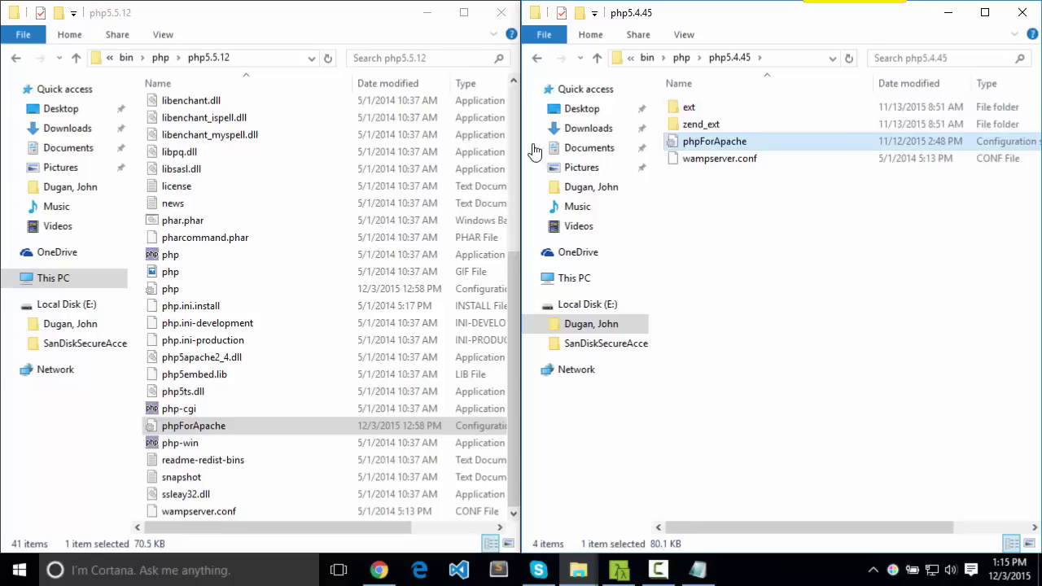
{"action": "left_click", "coordinate": [163, 58]}
{"action": "left_click", "coordinate": [193, 112]}
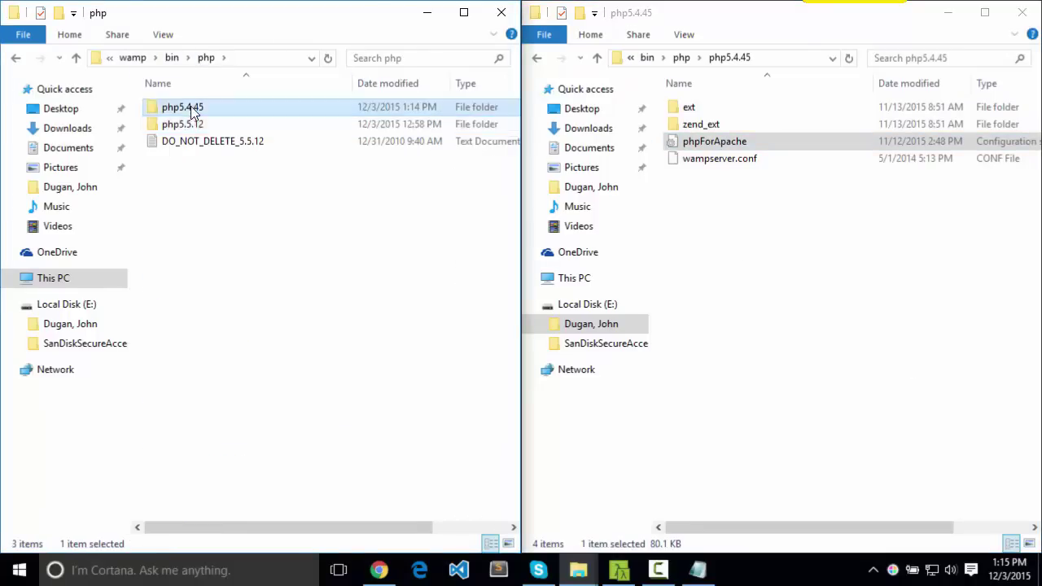
{"action": "double_click", "coordinate": [193, 111]}
{"action": "key", "text": "ctrl+v"}
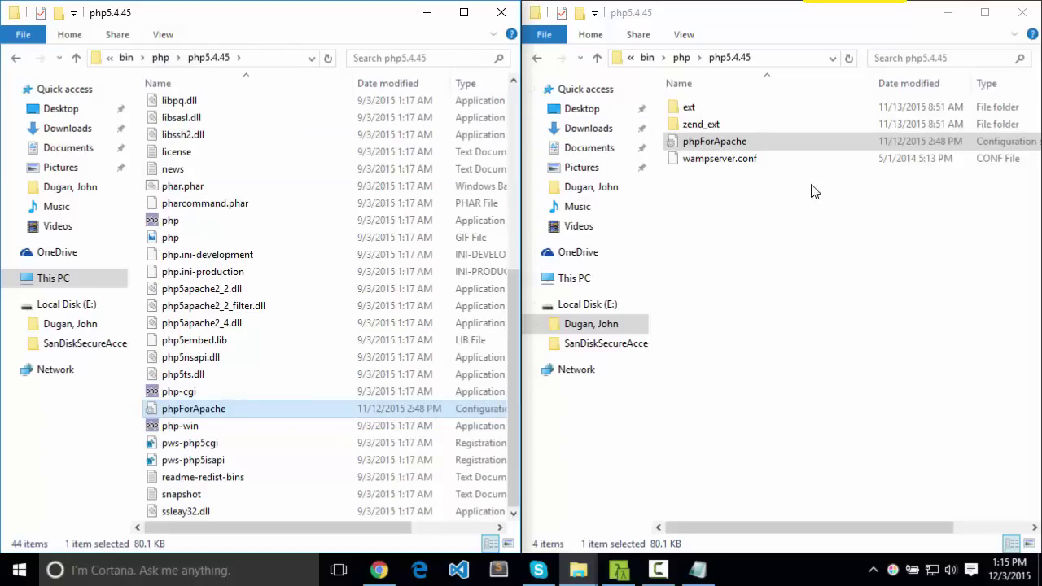
Copy wampserver.conf from the wamp2.5 php5.4.45 folder into C:\wamp\bin\php\php5.4.45
{"action": "left_click", "coordinate": [735, 166]}
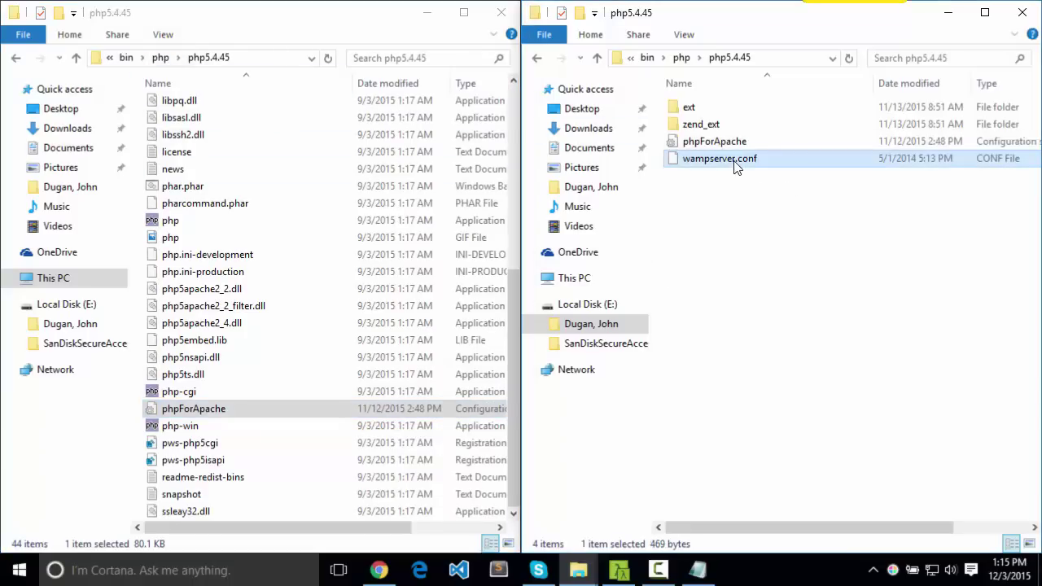
{"action": "left_click_drag", "start_coordinate": [736, 166], "coordinate": [296, 257]}
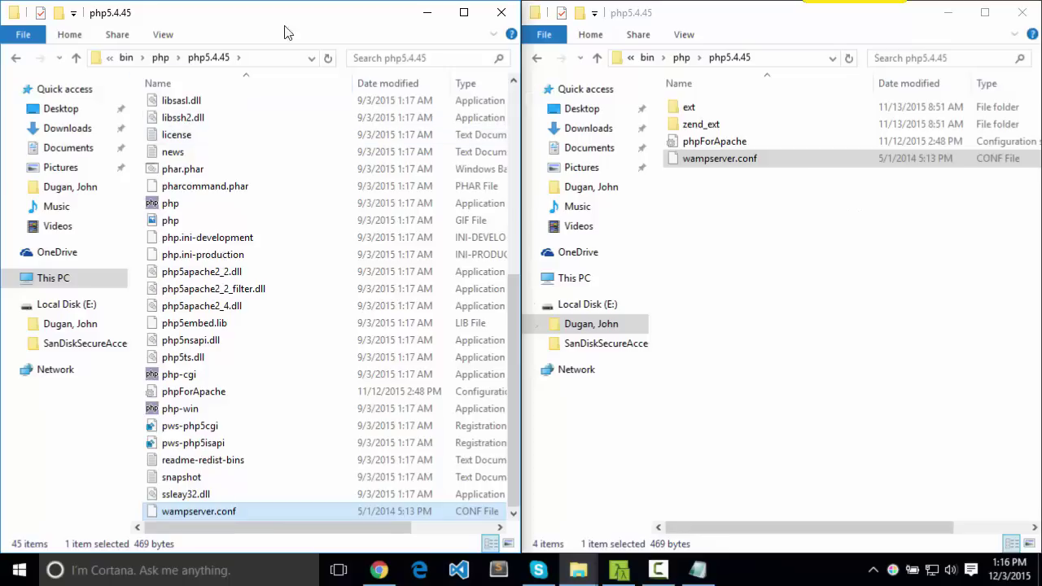
{"action": "left_click", "coordinate": [890, 356]}
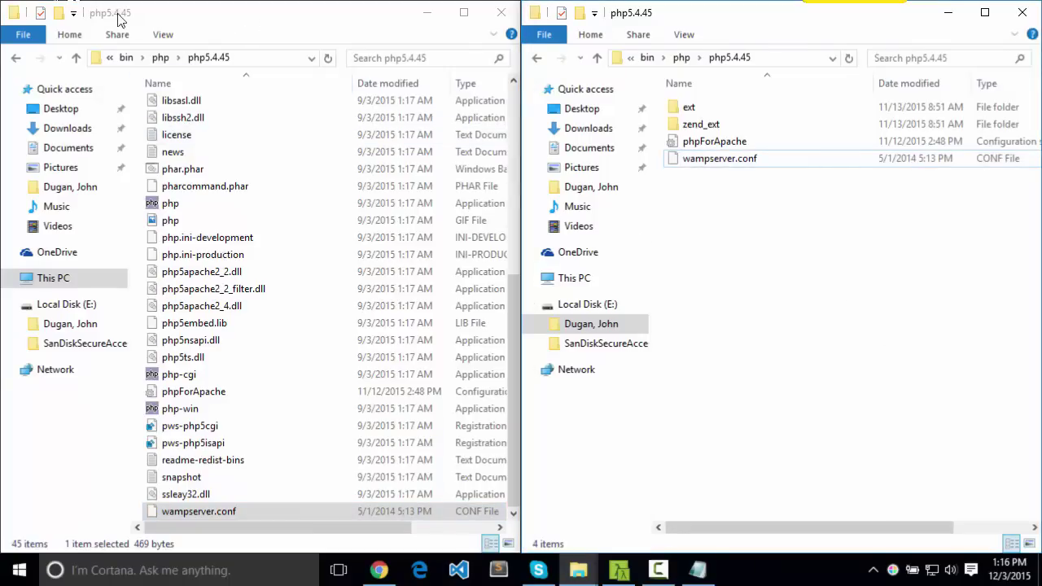
{"action": "left_click_drag", "start_coordinate": [702, 165], "coordinate": [715, 130]}
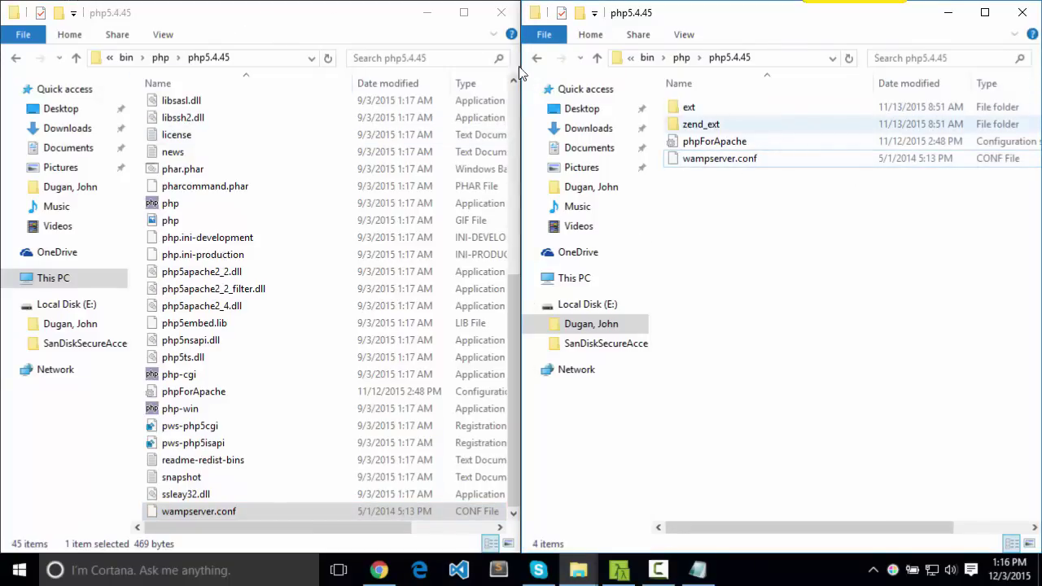
Start WampServer and show the list of PHP versions it offers
{"action": "scroll", "coordinate": [362, 398], "scroll_direction": "up", "scroll_amount": 1}
{"action": "scroll", "coordinate": [363, 399], "scroll_direction": "up", "scroll_amount": 6}
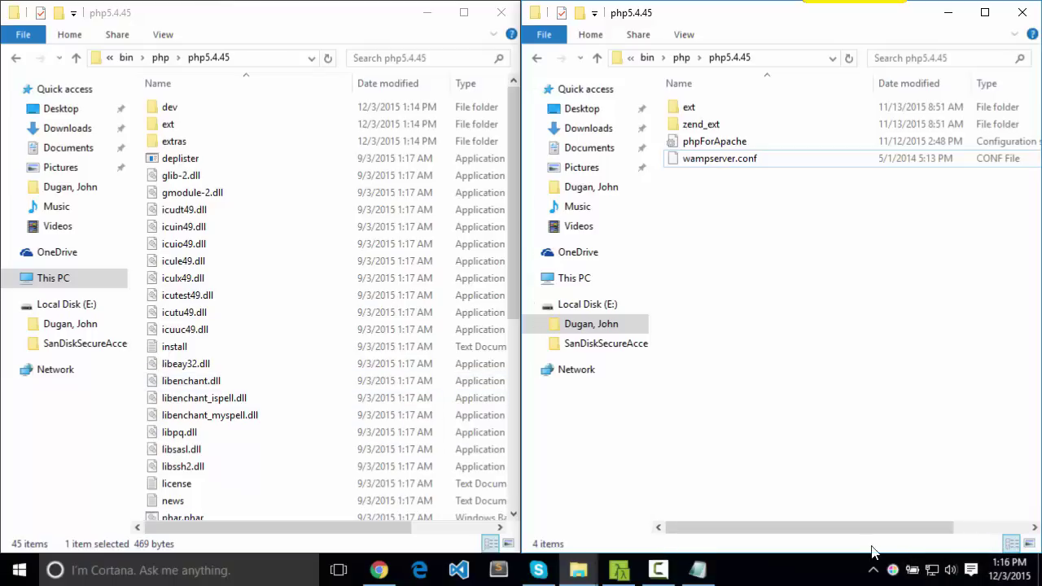
{"action": "left_click", "coordinate": [16, 571]}
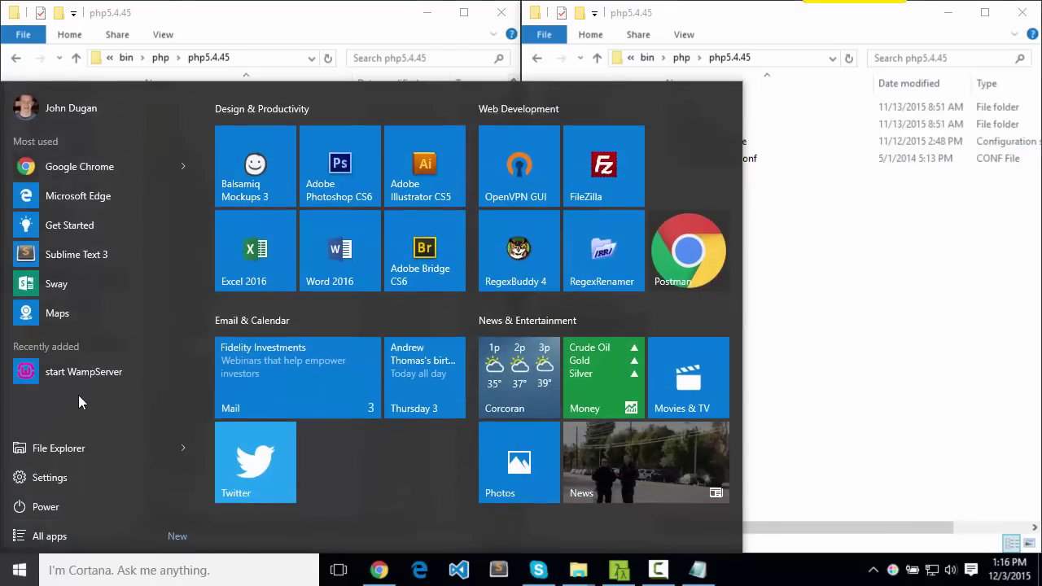
{"action": "left_click", "coordinate": [81, 372]}
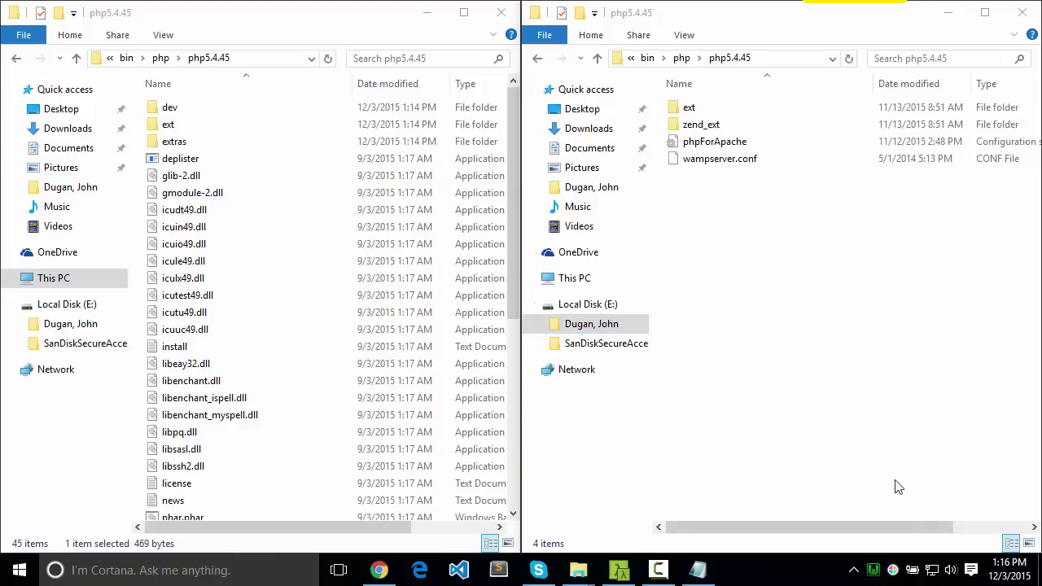
{"action": "left_click", "coordinate": [872, 570]}
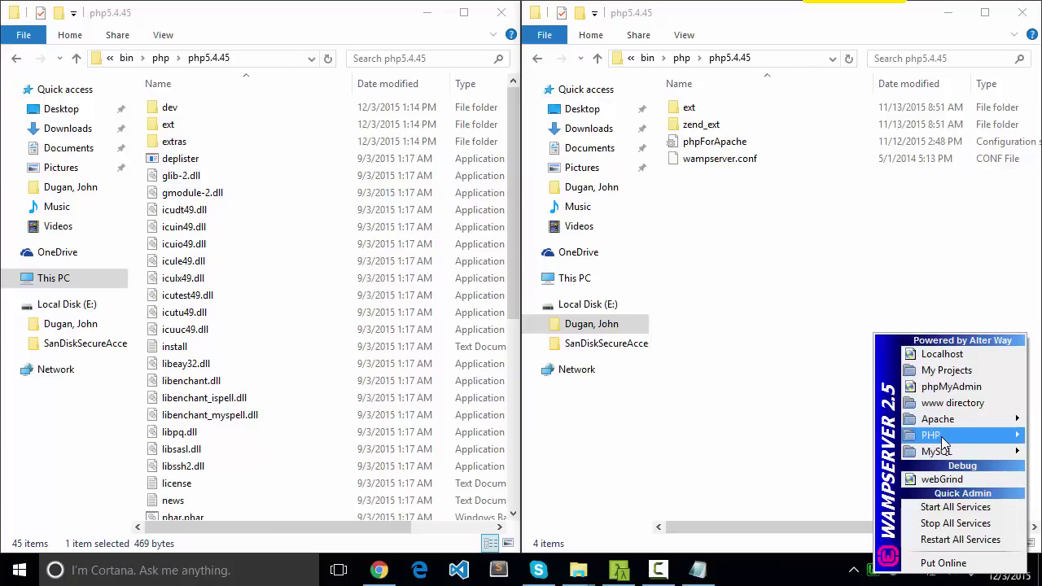
{"action": "mouse_move", "coordinate": [941, 438]}
{"action": "mouse_move", "coordinate": [846, 440]}
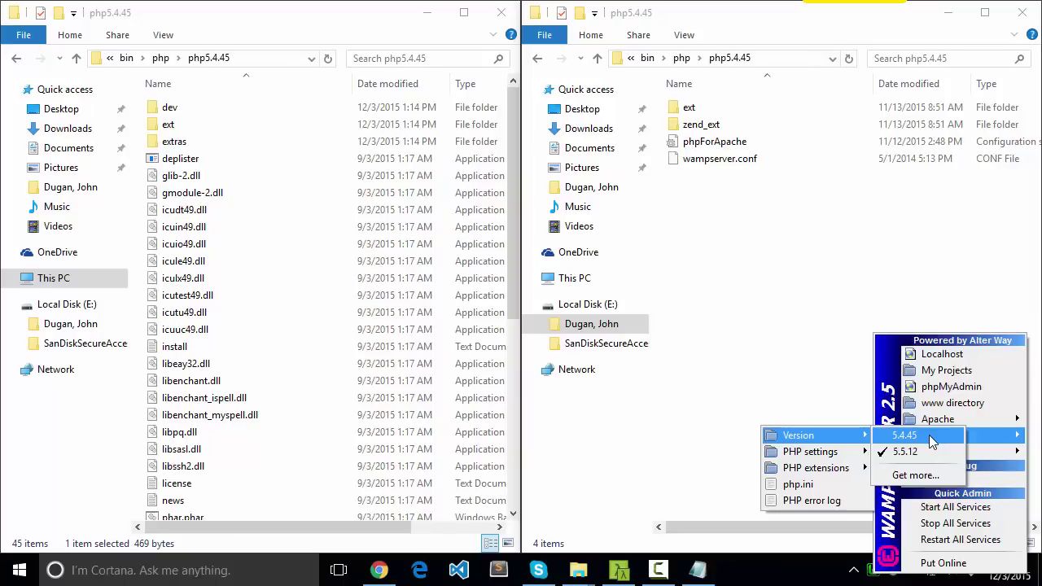
Switch WampServer's active PHP version to 5.4.45
{"action": "left_click", "coordinate": [618, 570]}
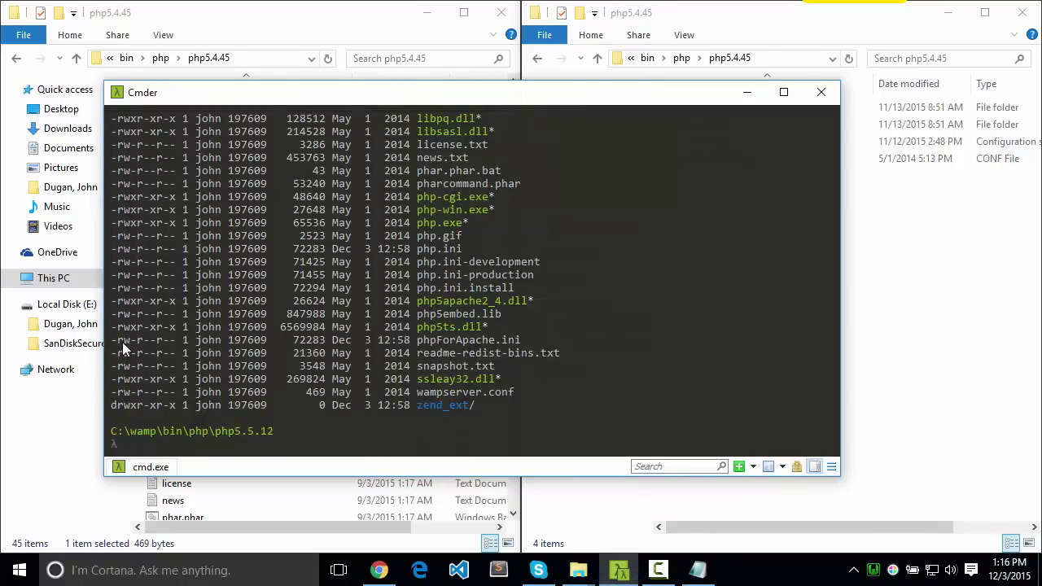
{"action": "left_click", "coordinate": [944, 446]}
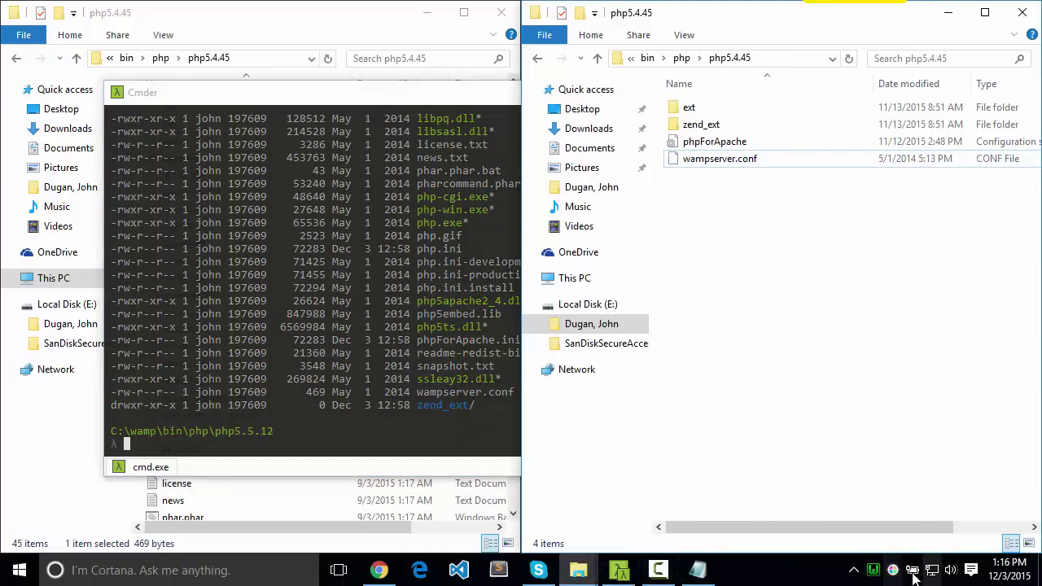
{"action": "left_click", "coordinate": [871, 573]}
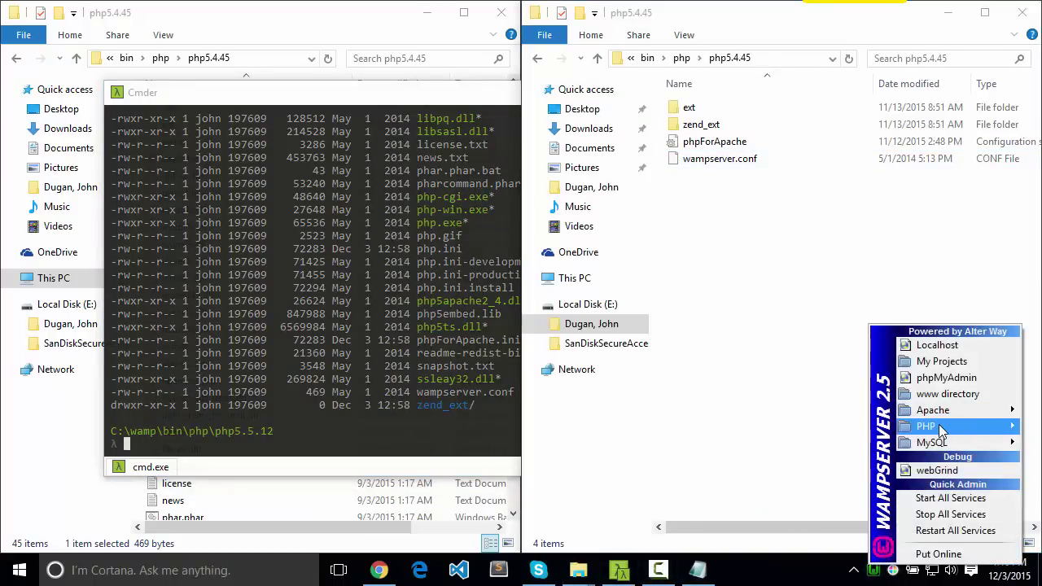
{"action": "mouse_move", "coordinate": [906, 432]}
{"action": "left_click", "coordinate": [901, 426]}
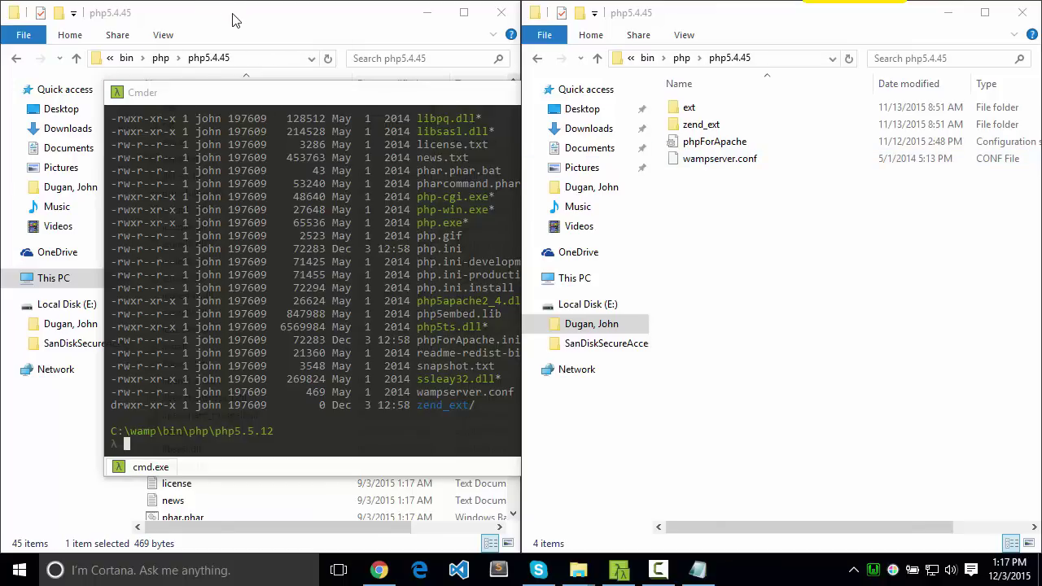
In Cmder, change the working directory to C:\wamp\bin\php\php5.4.45 and list its files in long format
{"action": "left_click", "coordinate": [260, 442]}
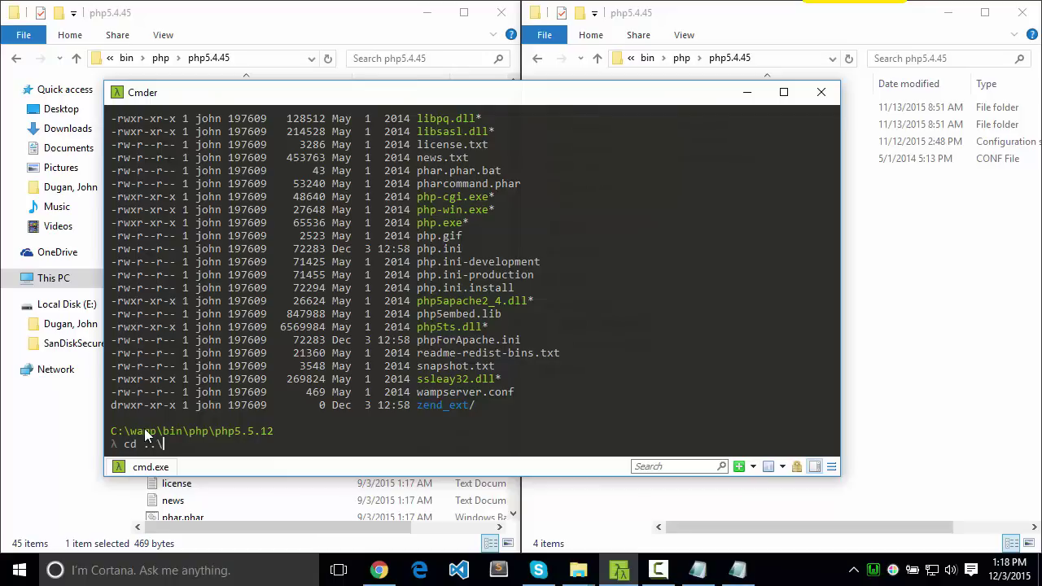
{"action": "type", "text": "cd ..\\"}
{"action": "key", "text": "Return"}
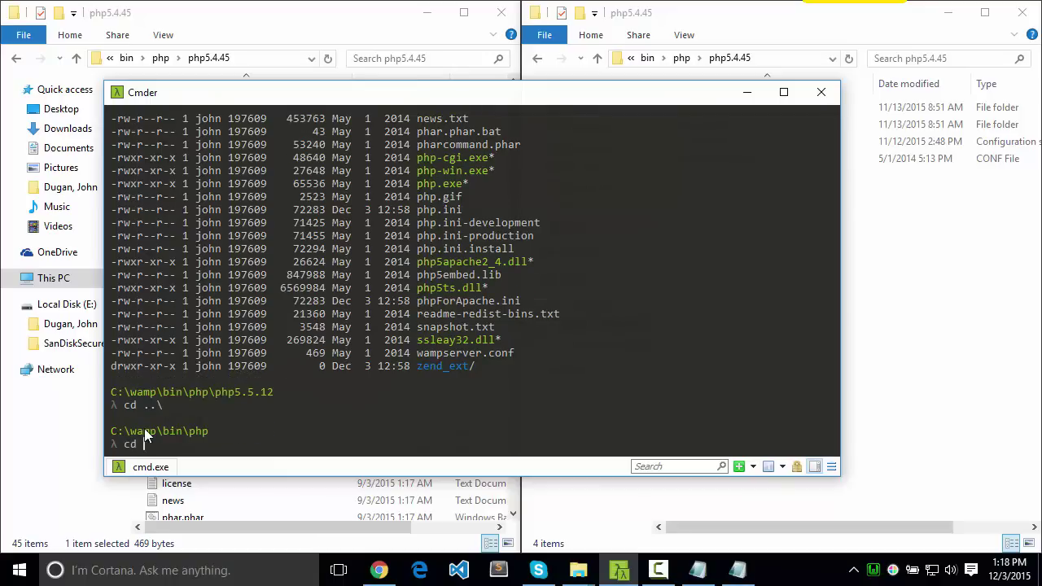
{"action": "type", "text": "cd php5.4"}
{"action": "key", "text": "Tab"}
{"action": "key", "text": "Return"}
{"action": "type", "text": "ls -l"}
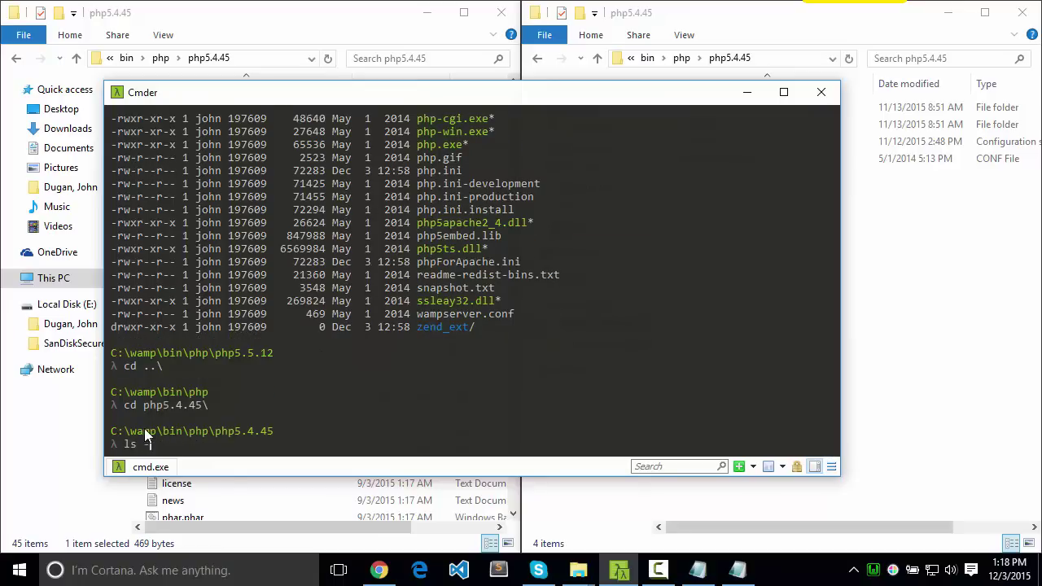
{"action": "key", "text": "Return"}
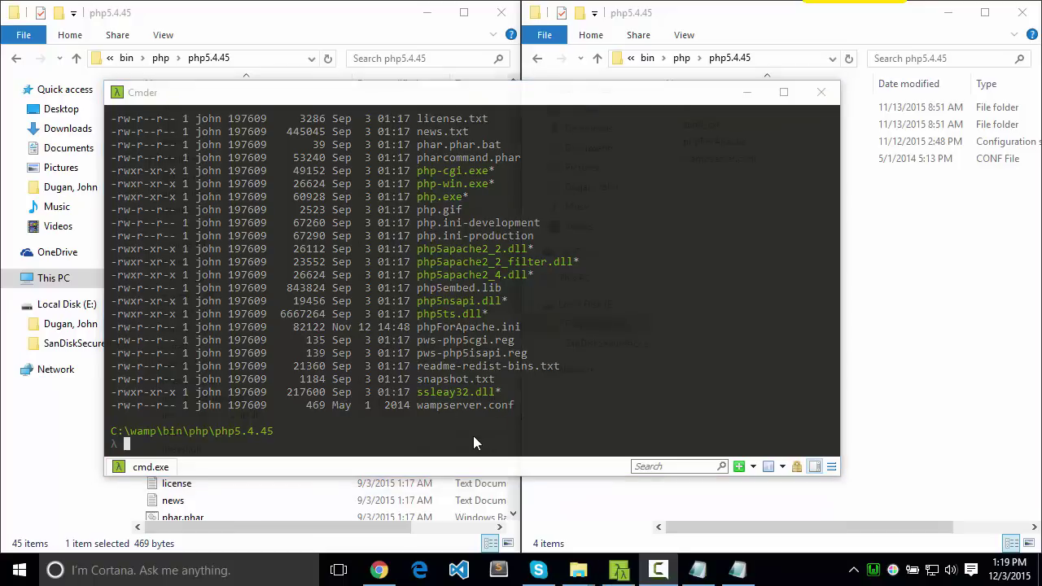
Change the working directory to C:\wamp\bin\apache, listing both C:\wamp\bin and the apache folder with ls
{"action": "left_click", "coordinate": [463, 440]}
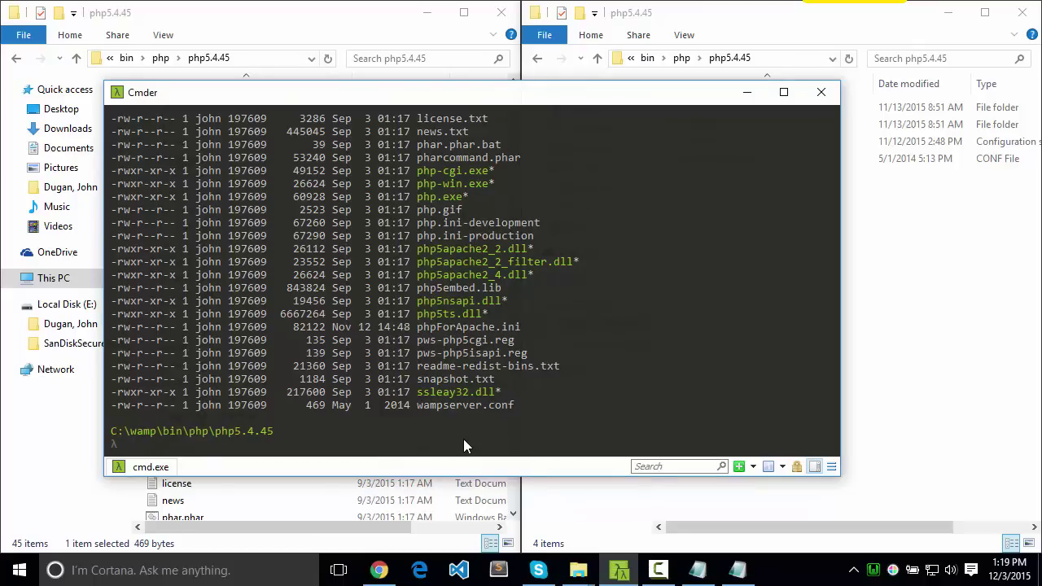
{"action": "type", "text": "cd ..\\.."}
{"action": "key", "text": "Return"}
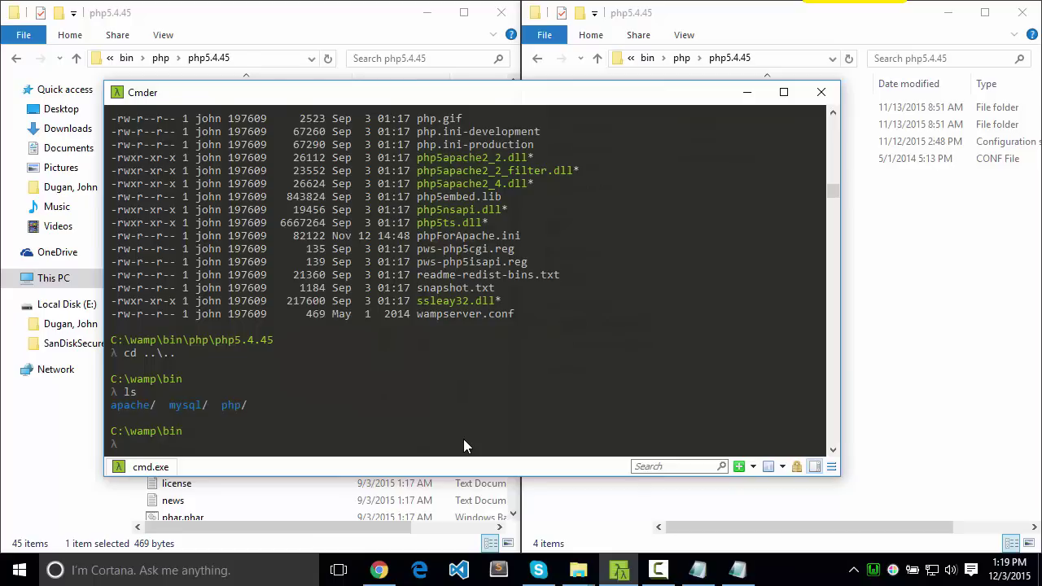
{"action": "type", "text": "d apa"}
{"action": "key", "text": "Return"}
{"action": "type", "text": "cd "}
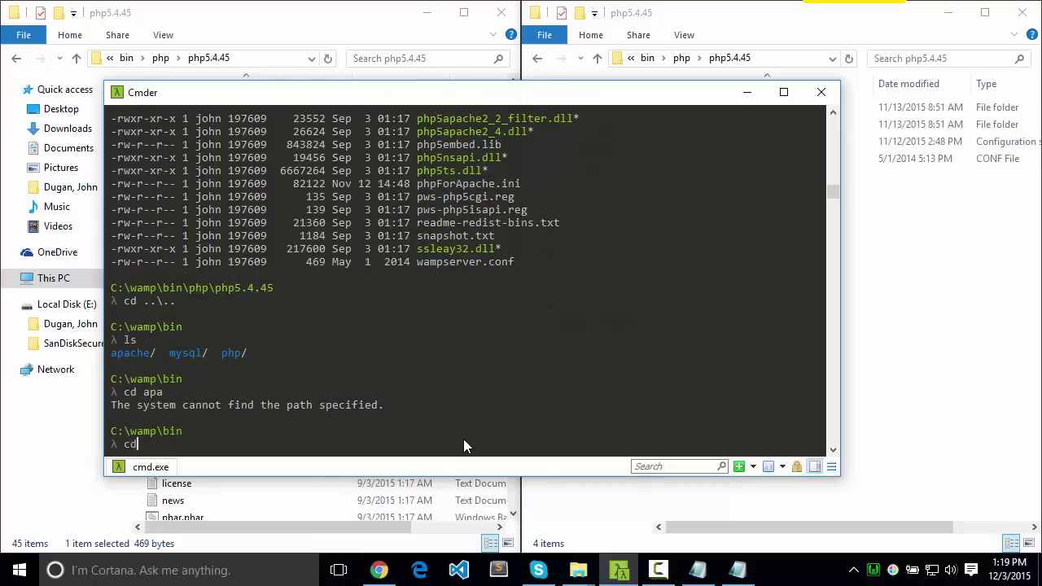
{"action": "type", "text": "apache\\"}
{"action": "key", "text": "Return"}
{"action": "type", "text": "ls"}
{"action": "key", "text": "Return"}
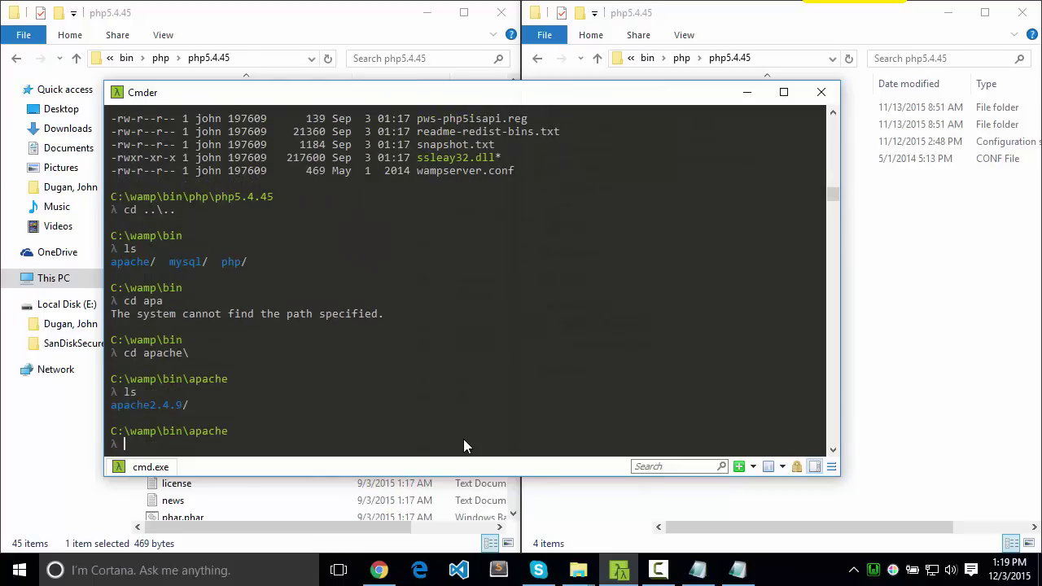
Enter the apache2.4.9 directory and list its contents with ls
{"action": "type", "text": "cd a"}
{"action": "key", "text": "Tab"}
{"action": "key", "text": "Return"}
{"action": "type", "text": "ls"}
{"action": "key", "text": "Return"}
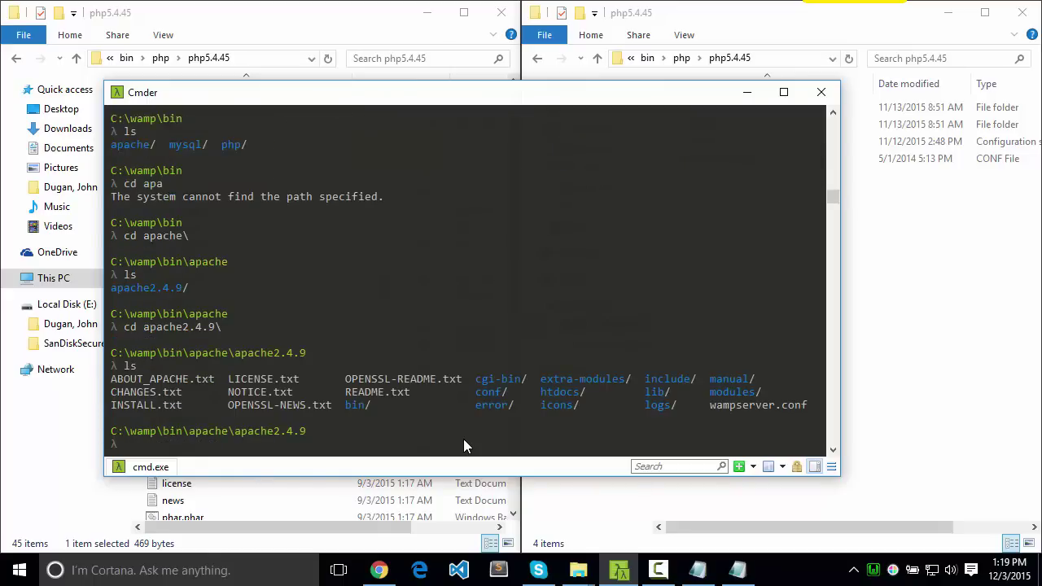
Enter Apache's conf directory and list its files with ls and ls -la
{"action": "type", "text": "cd conf\\"}
{"action": "key", "text": "Return"}
{"action": "type", "text": "ls"}
{"action": "key", "text": "Return"}
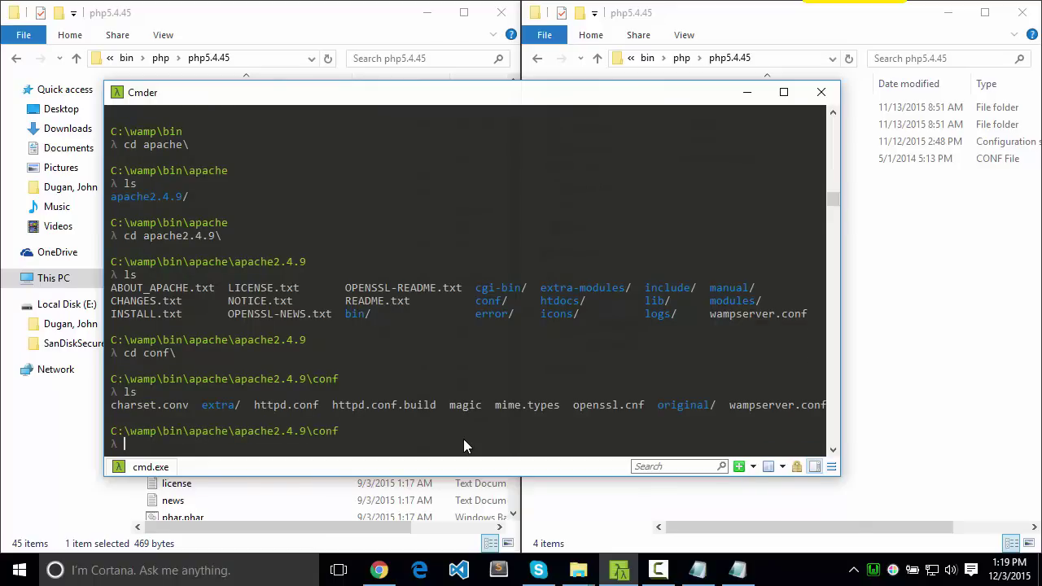
{"action": "type", "text": "cd"}
{"action": "key", "text": "BackSpace"}
{"action": "key", "text": "BackSpace"}
{"action": "key", "text": "BackSpace"}
{"action": "type", "text": "ls -la"}
{"action": "key", "text": "Return"}
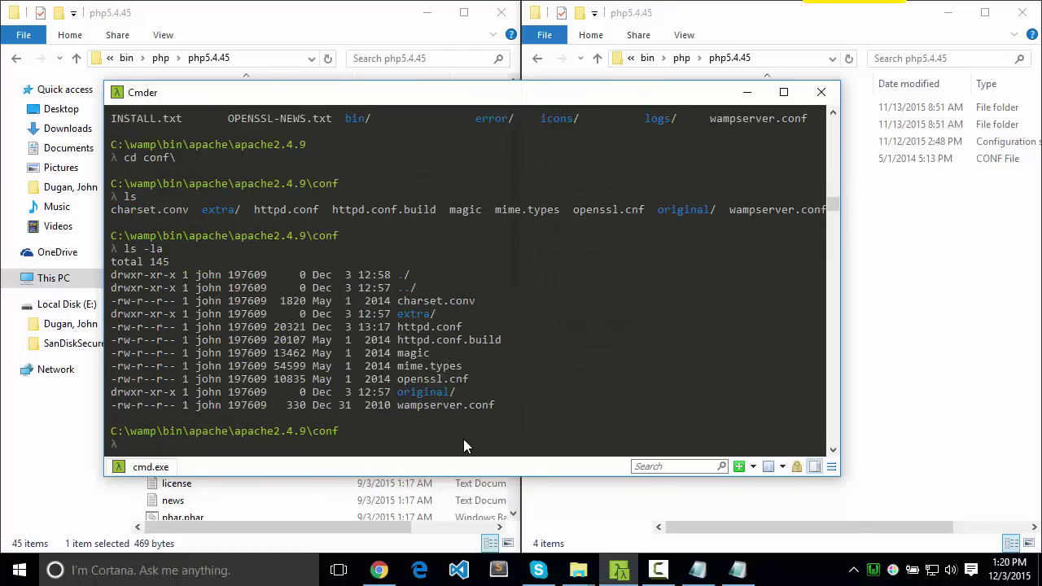
Go back up to the apache2.4.9 directory with cd .. and list it again
{"action": "type", "text": "cd"}
{"action": "key", "text": "BackSpace"}
{"action": "key", "text": "BackSpace"}
{"action": "key", "text": "BackSpace"}
{"action": "type", "text": "cd .."}
{"action": "key", "text": "Return"}
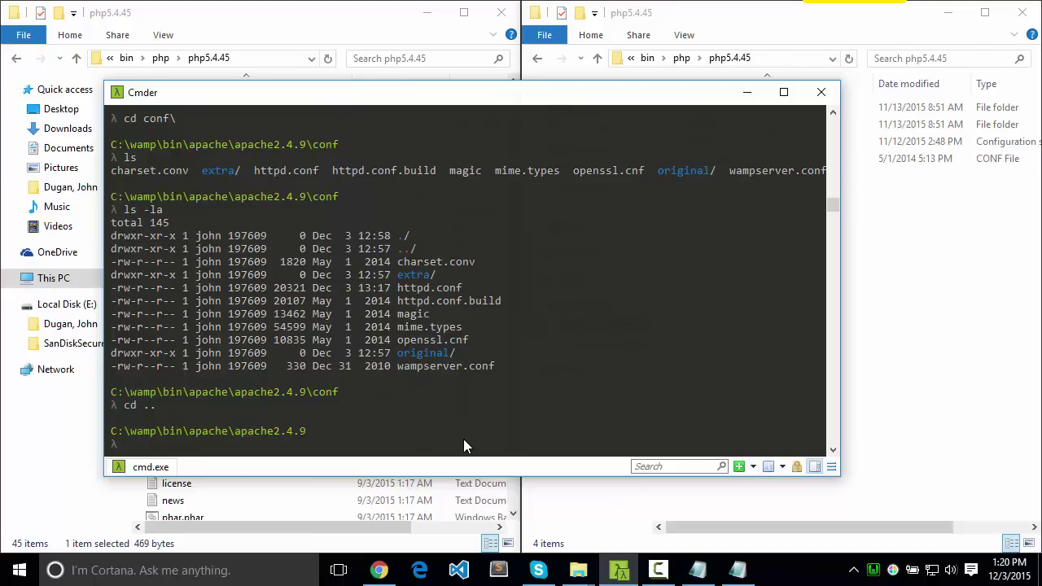
{"action": "type", "text": "ls"}
{"action": "key", "text": "Return"}
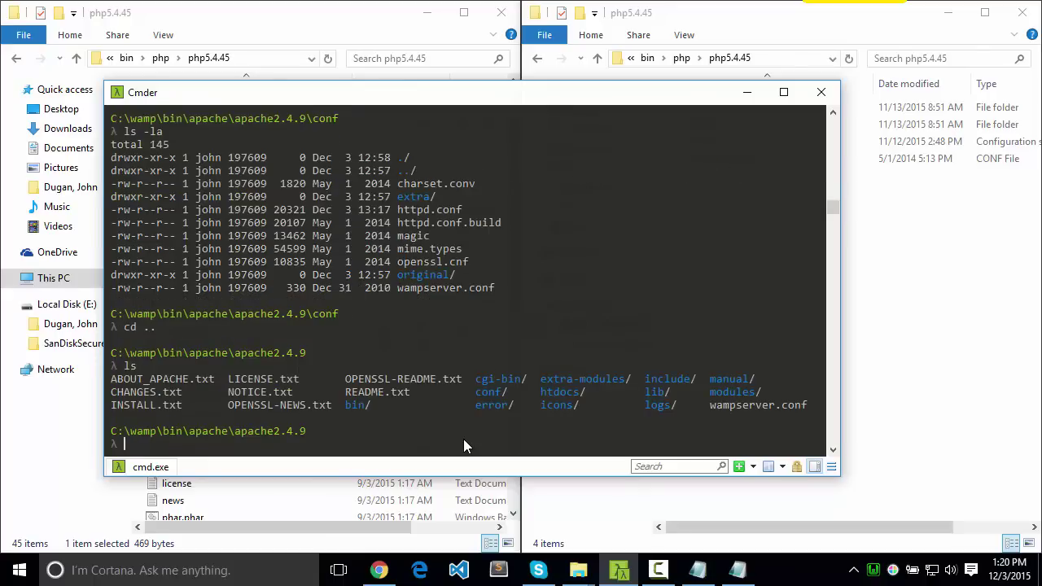
Enter Apache's bin directory and list it with ls and ls -la to examine where the PHP DLL and php.ini links point
{"action": "type", "text": "cd bin\\"}
{"action": "key", "text": "Return"}
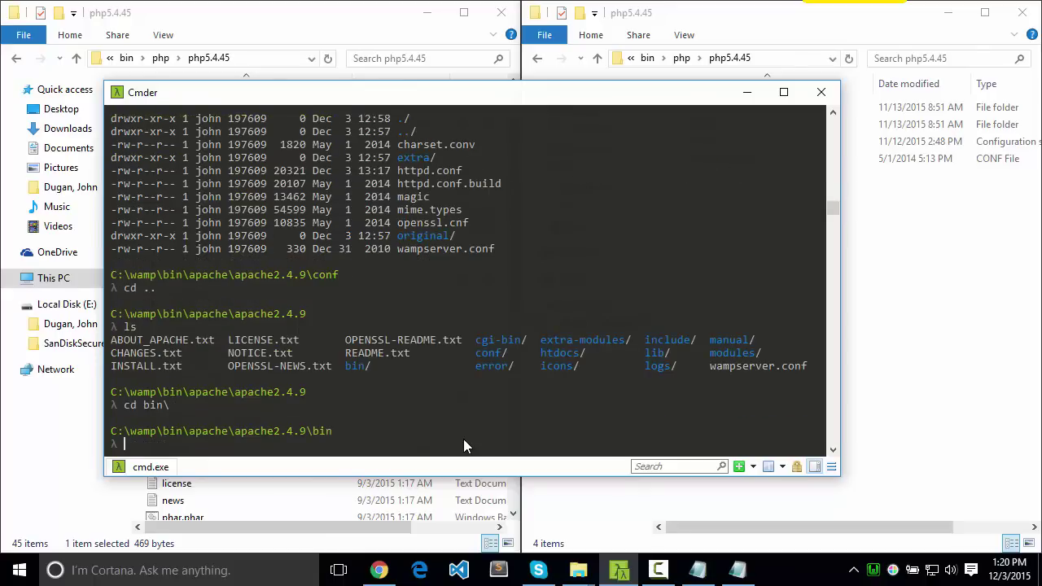
{"action": "type", "text": "ls"}
{"action": "key", "text": "Return"}
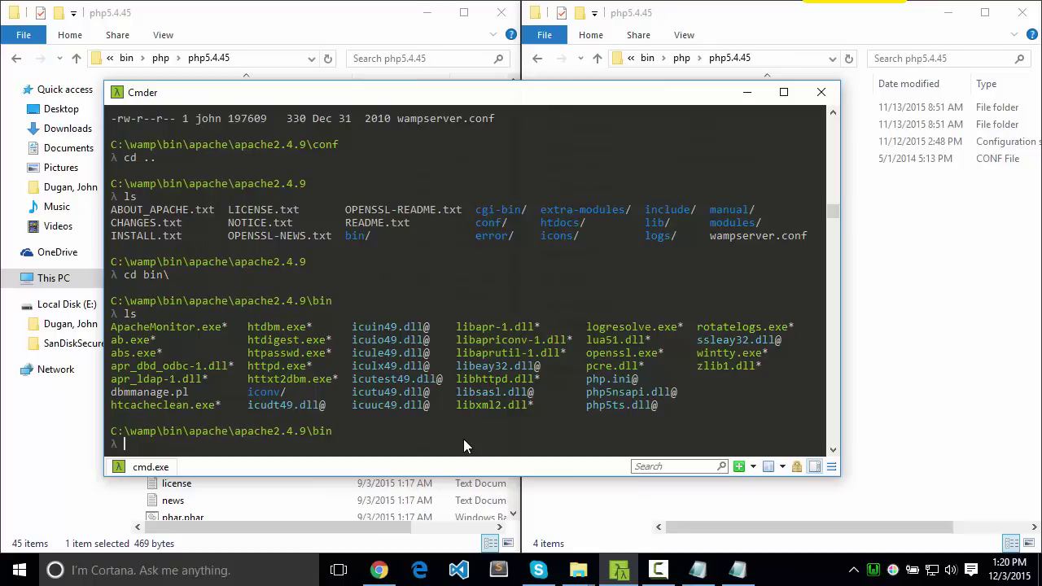
{"action": "type", "text": "ls -l"}
{"action": "key", "text": "Return"}
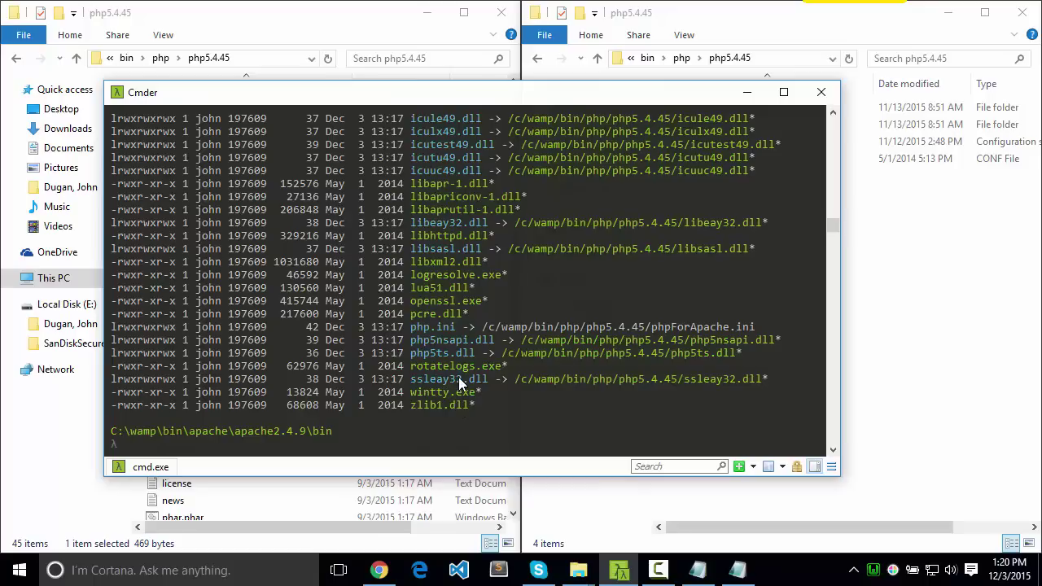
{"action": "scroll", "coordinate": [480, 294], "scroll_direction": "up", "scroll_amount": 7}
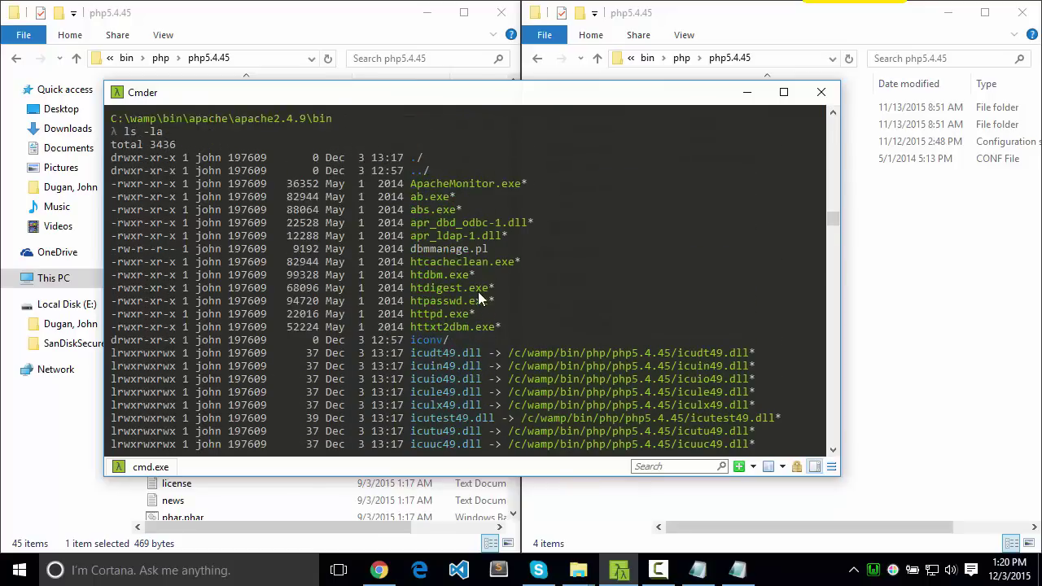
{"action": "scroll", "coordinate": [478, 291], "scroll_direction": "down", "scroll_amount": 3}
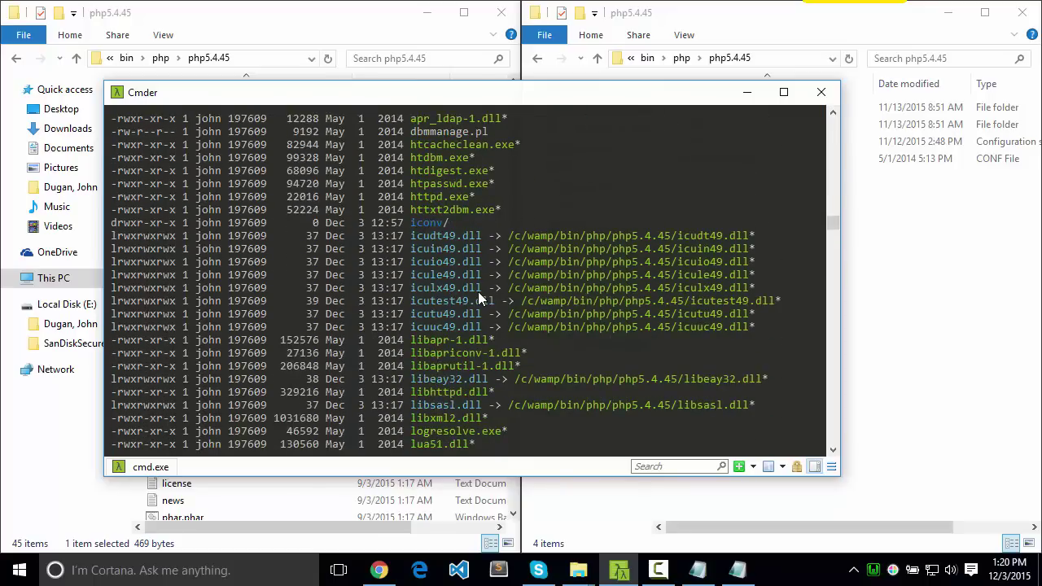
{"action": "scroll", "coordinate": [478, 292], "scroll_direction": "down", "scroll_amount": 4}
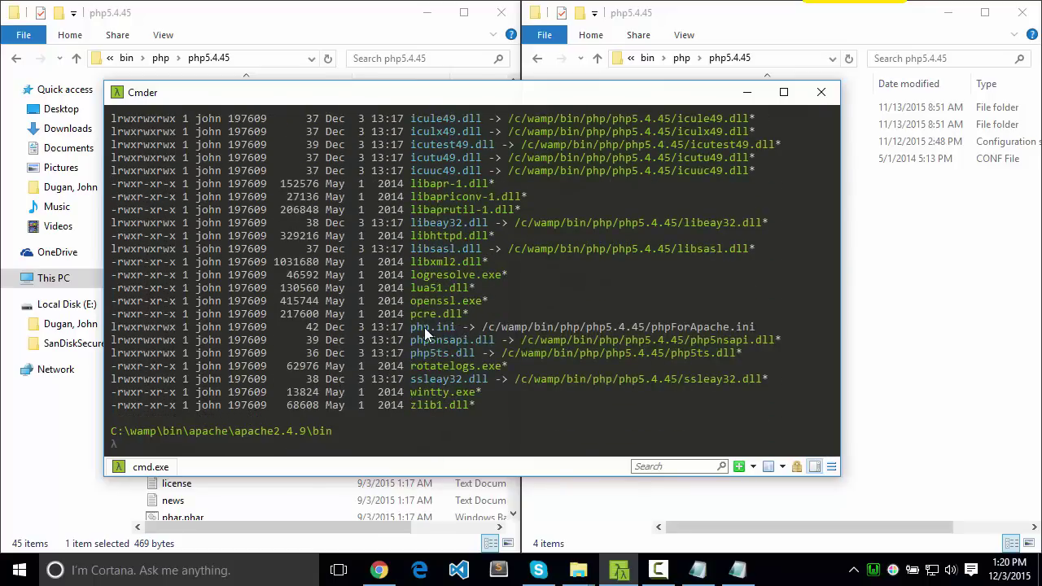